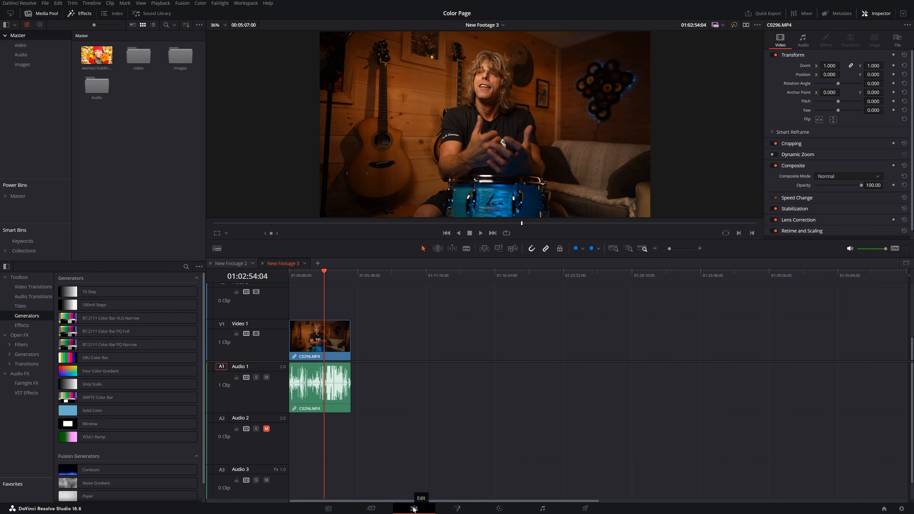
- Split the C0296.MP4 clip at 01:02:54:04 and move its second part later to leave a gap
{"action": "left_click_drag", "start_coordinate": [669, 249], "coordinate": [674, 249]}
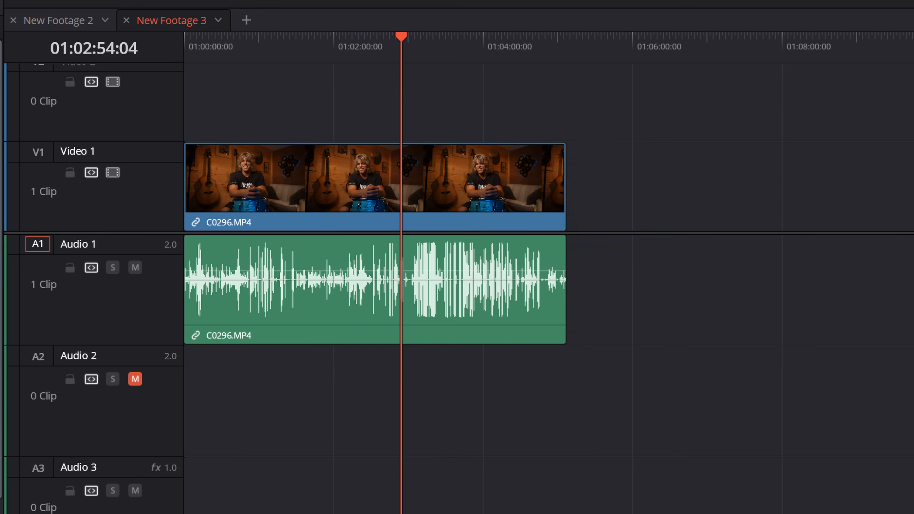
{"action": "key", "text": "ctrl+="}
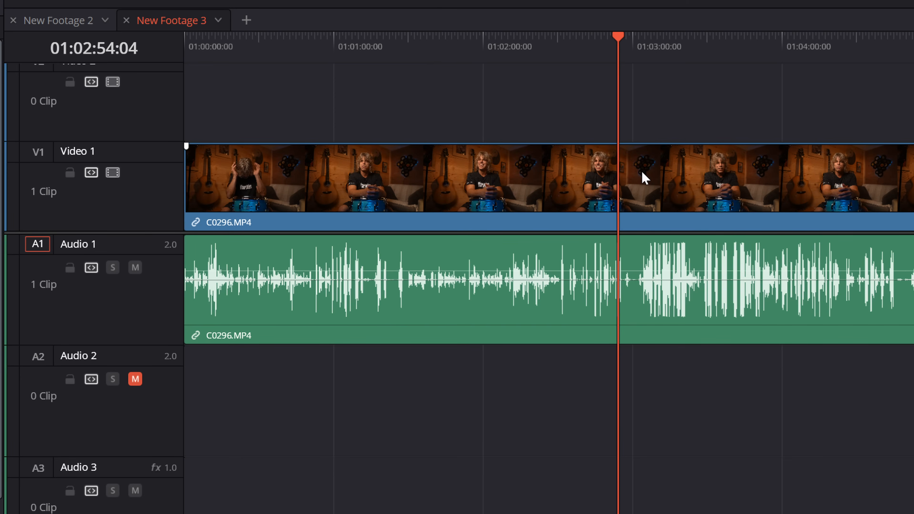
{"action": "key", "text": "ctrl+b"}
{"action": "left_click_drag", "start_coordinate": [648, 175], "coordinate": [701, 169]}
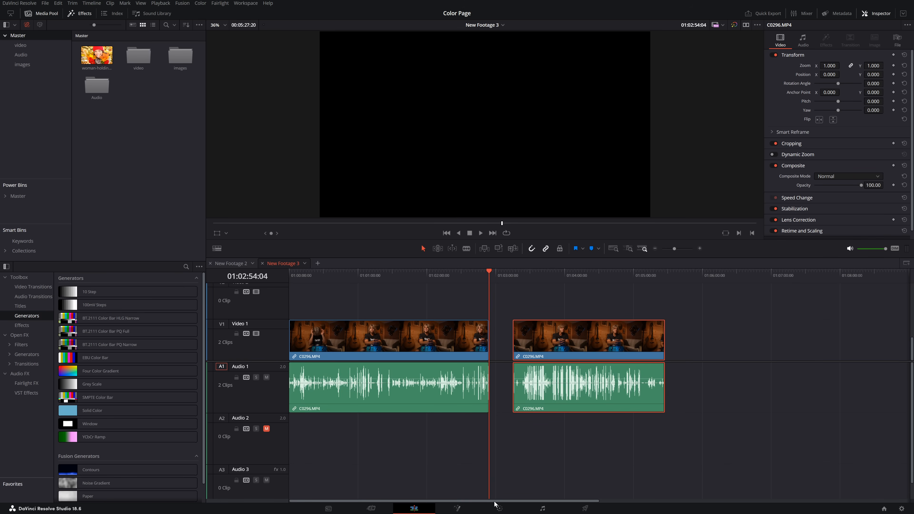
- Switch to the Color page, toggle its timeline display, and go to the second C0296.MP4 clip
{"action": "left_click", "coordinate": [499, 509]}
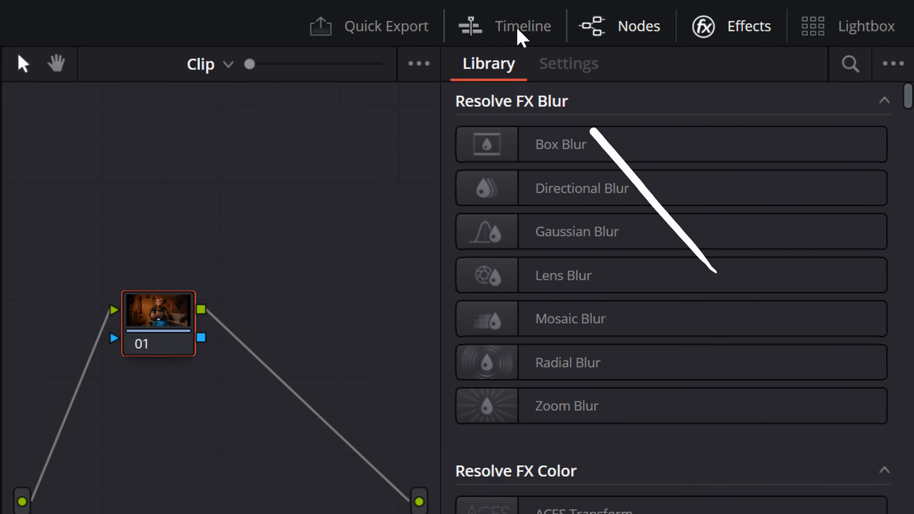
{"action": "left_click", "coordinate": [520, 29]}
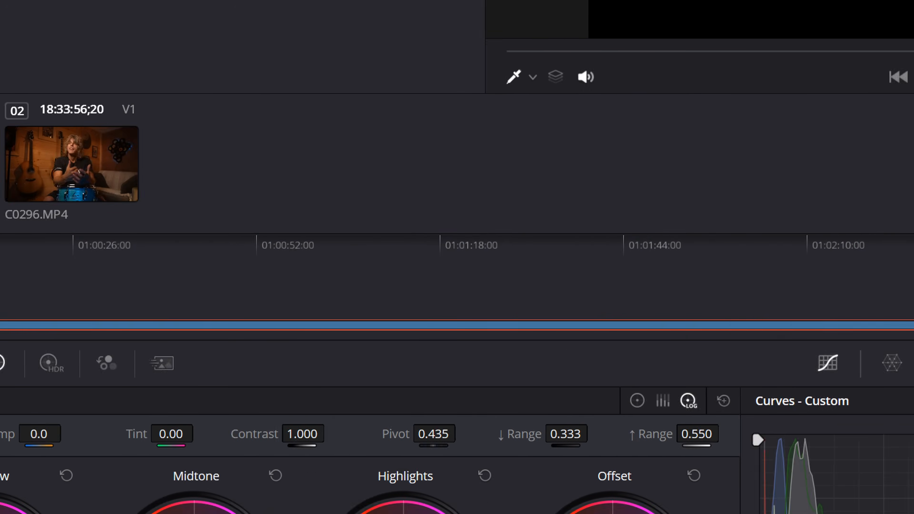
{"action": "left_click", "coordinate": [663, 325]}
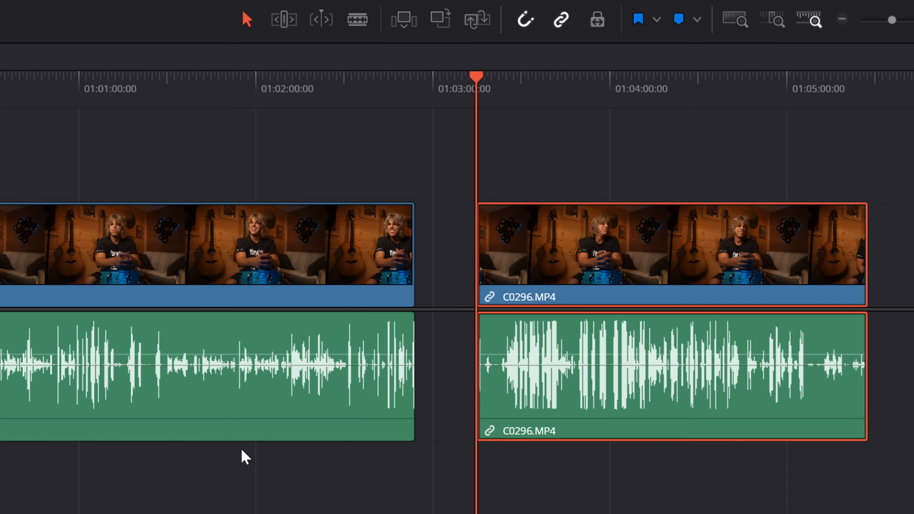
- Move the second clip back to close the gap, and select and scrub through the first clip on the Color page
{"action": "left_click_drag", "start_coordinate": [653, 240], "coordinate": [599, 248]}
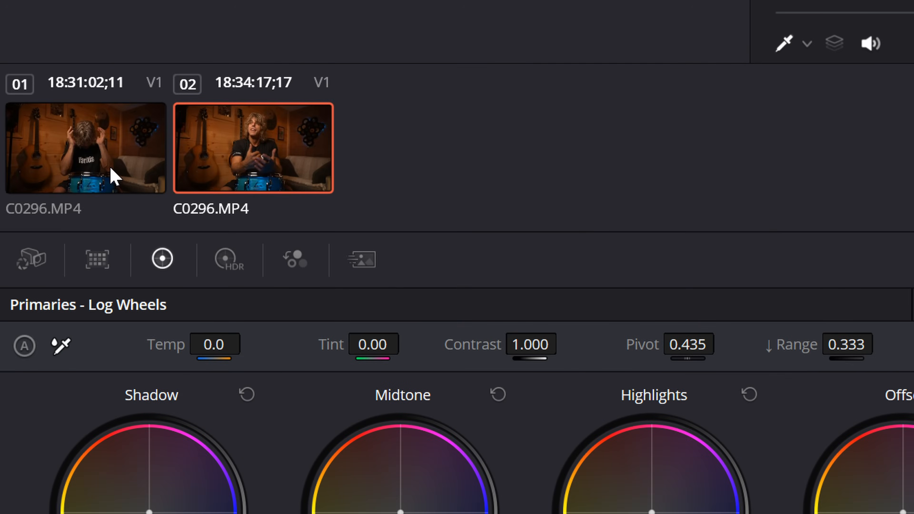
{"action": "left_click", "coordinate": [111, 168]}
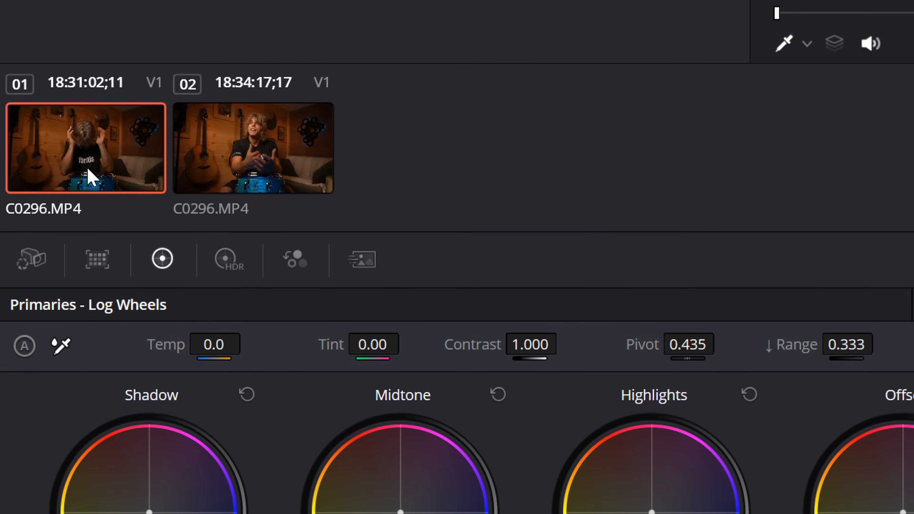
{"action": "left_click_drag", "start_coordinate": [777, 13], "coordinate": [913, 13]}
{"action": "left_click_drag", "start_coordinate": [269, 295], "coordinate": [281, 296]}
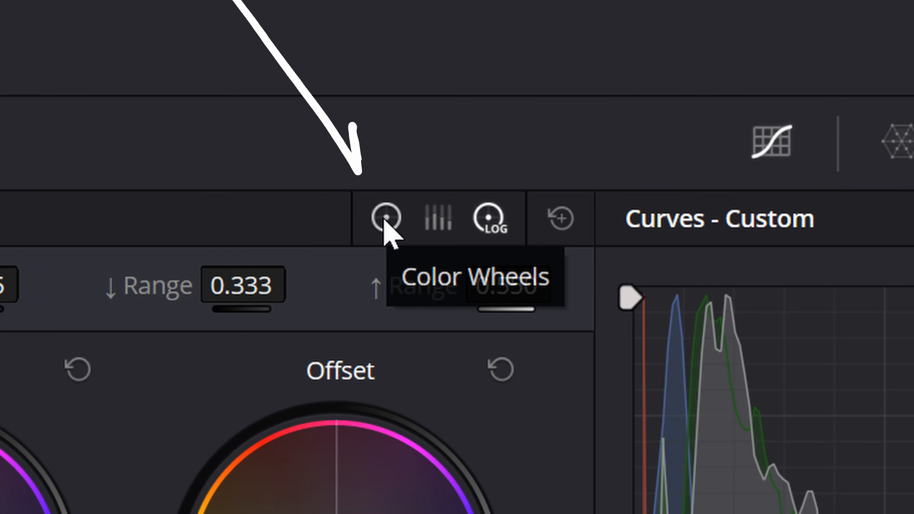
- Compare the primaries controls in the Color Wheels, Bars and Log Wheels modes
{"action": "left_click", "coordinate": [386, 218]}
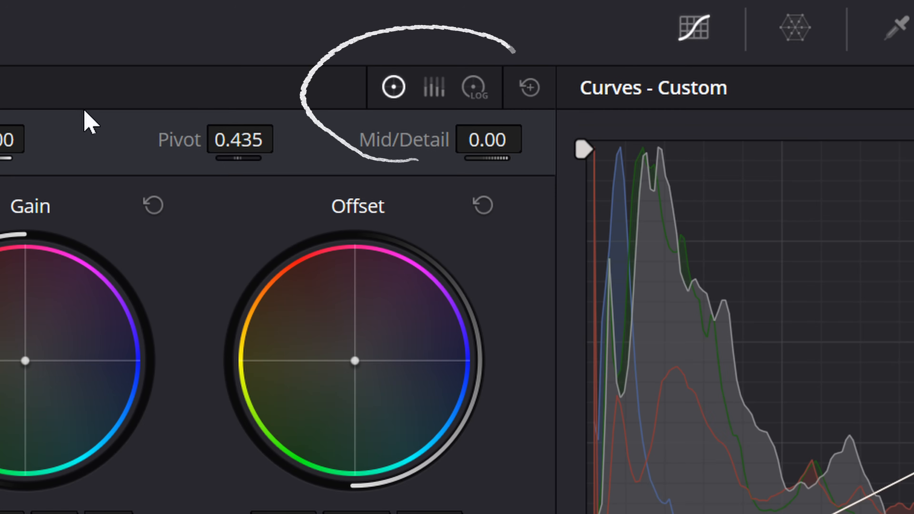
{"action": "left_click", "coordinate": [434, 92]}
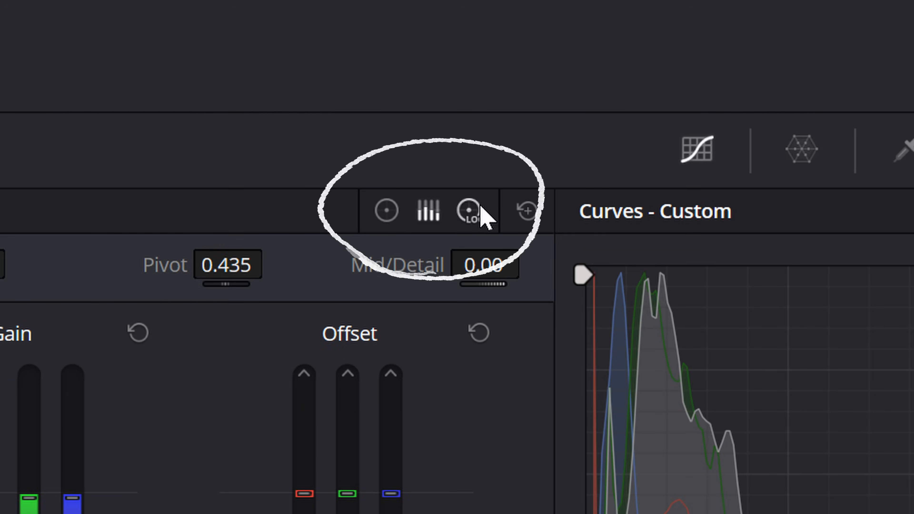
{"action": "left_click", "coordinate": [482, 208]}
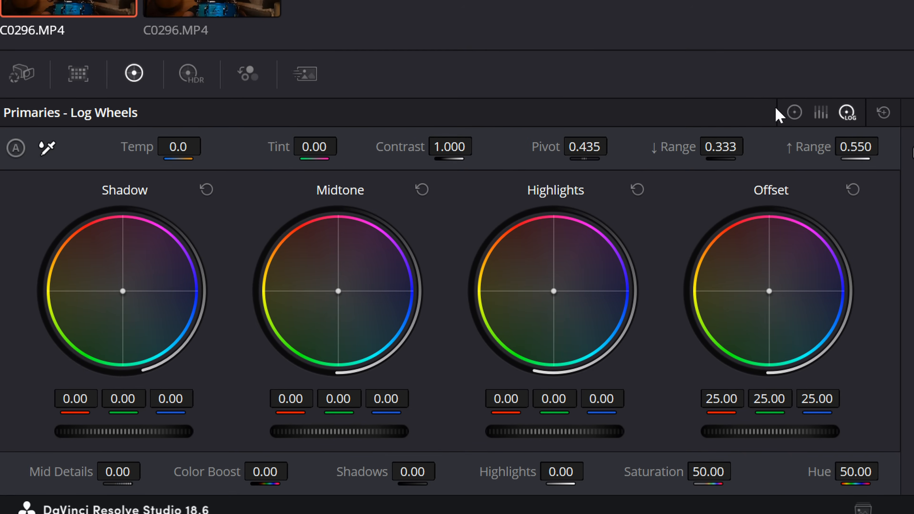
{"action": "left_click", "coordinate": [795, 113]}
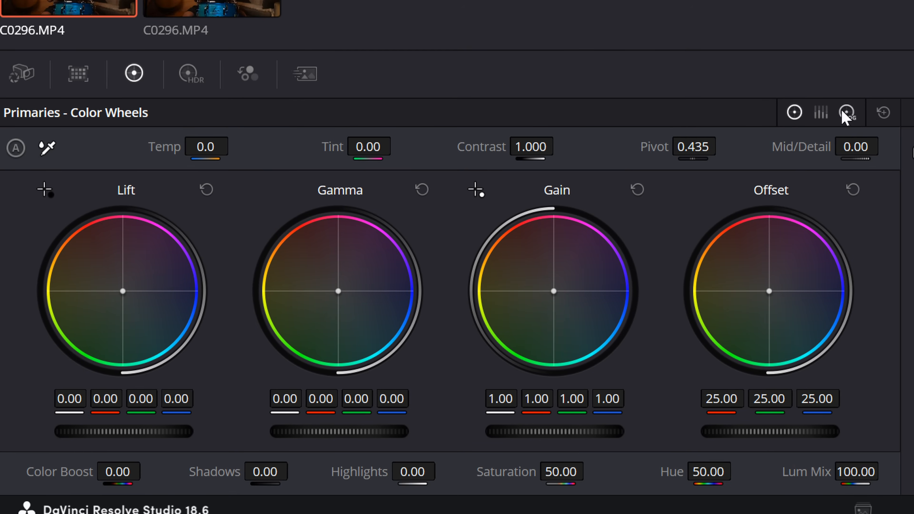
{"action": "left_click", "coordinate": [846, 113]}
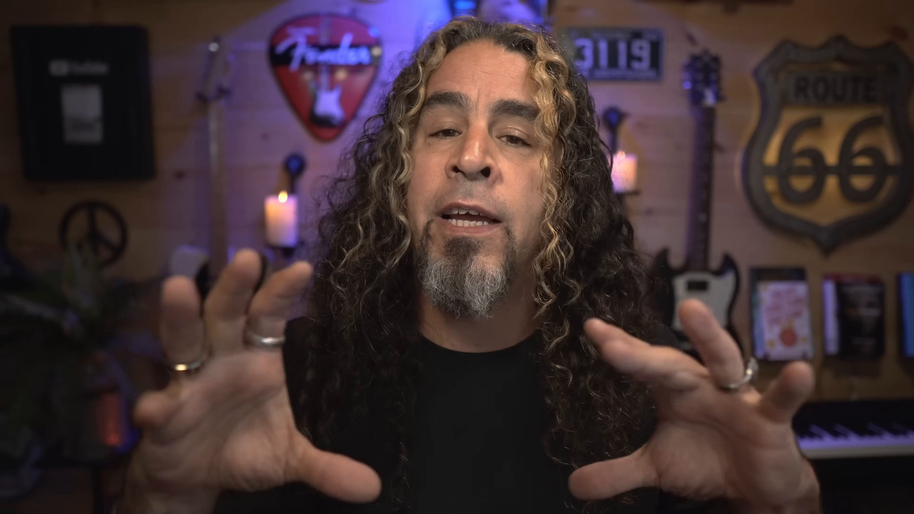
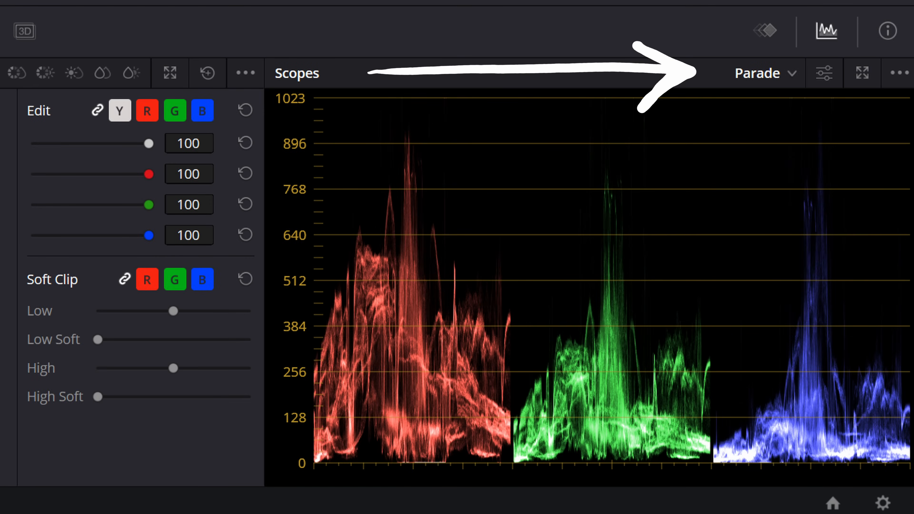
- Set the scopes to Parade among the available scope types and scrub further through the first clip
{"action": "left_click", "coordinate": [791, 71]}
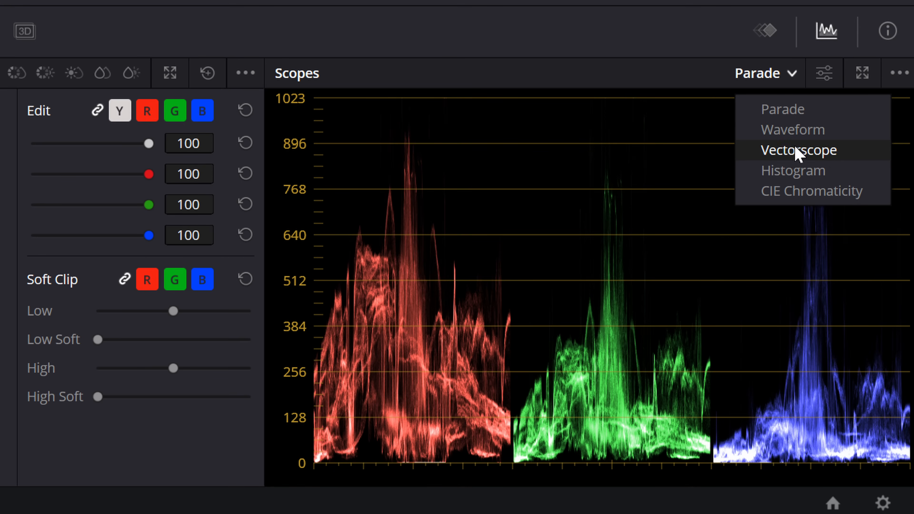
{"action": "left_click", "coordinate": [770, 109]}
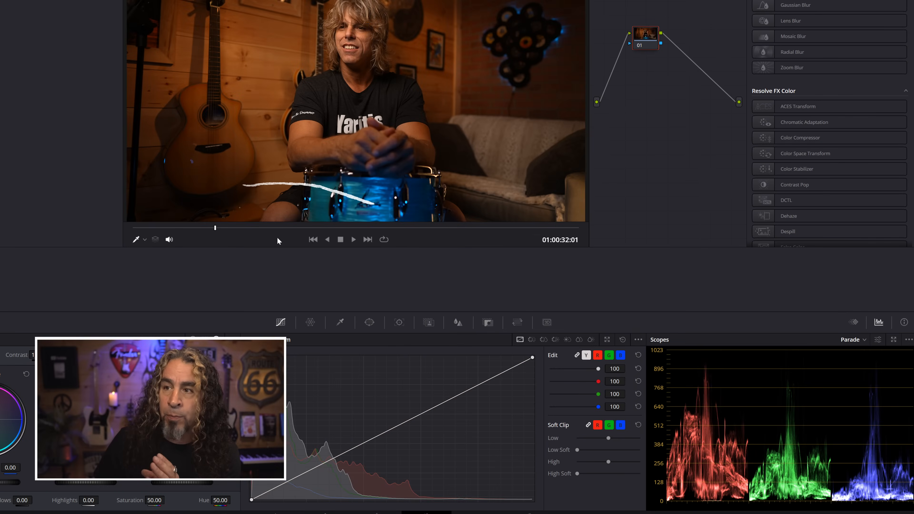
{"action": "left_click_drag", "start_coordinate": [217, 229], "coordinate": [403, 232]}
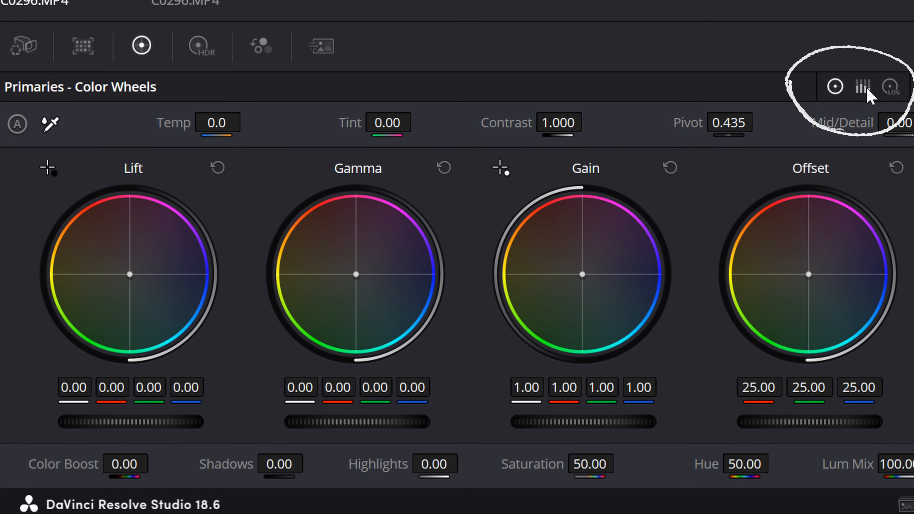
- Check the primaries in Log Wheels mode and return to Color Wheels mode
{"action": "left_click", "coordinate": [894, 88]}
{"action": "left_click", "coordinate": [834, 88]}
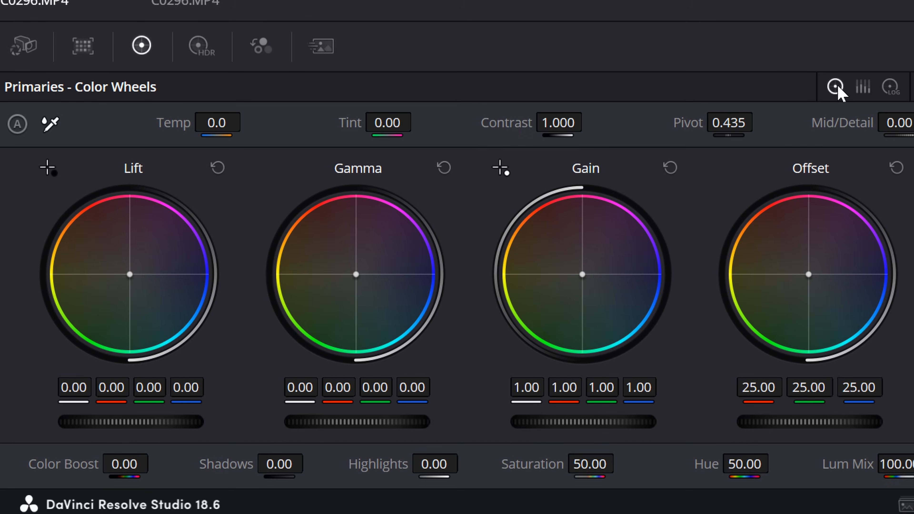
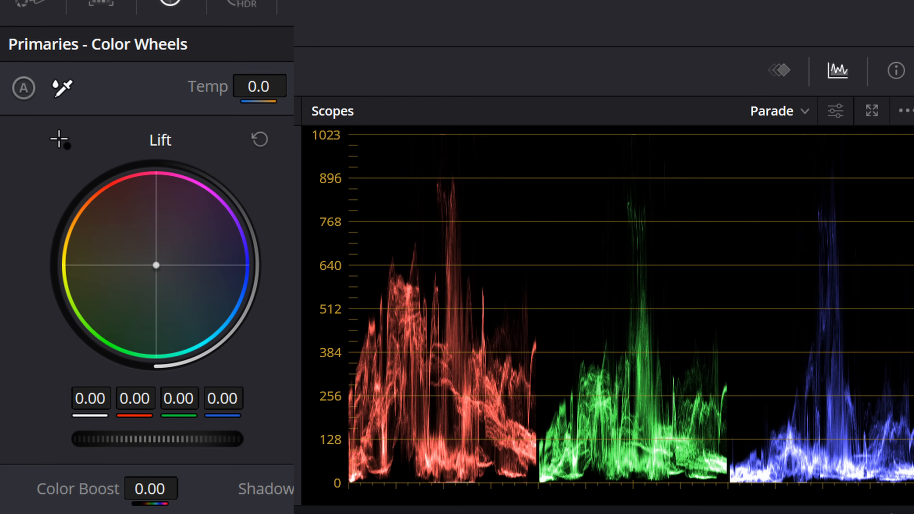
- Try raising the master Lift to 0.11 to examine its effect on the parade scope, and bring it back to 0.00
{"action": "left_click_drag", "start_coordinate": [157, 439], "coordinate": [223, 439]}
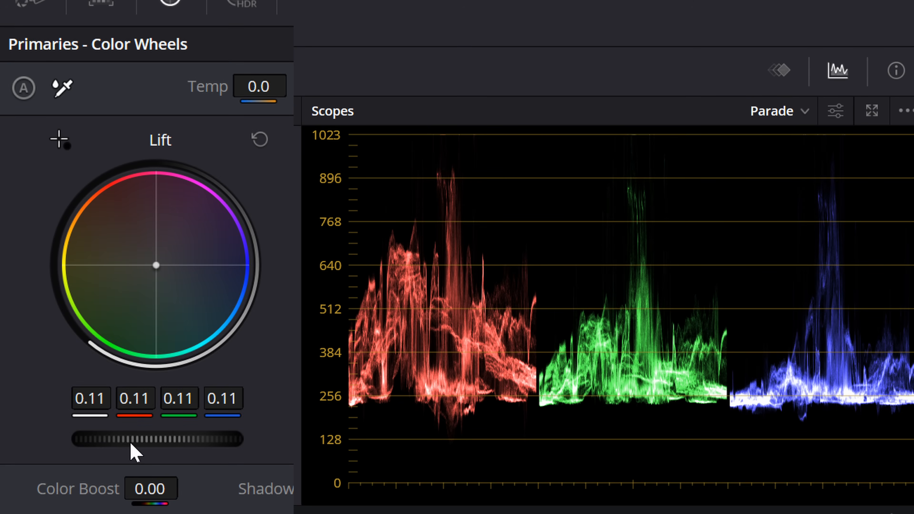
{"action": "left_click_drag", "start_coordinate": [157, 439], "coordinate": [84, 441]}
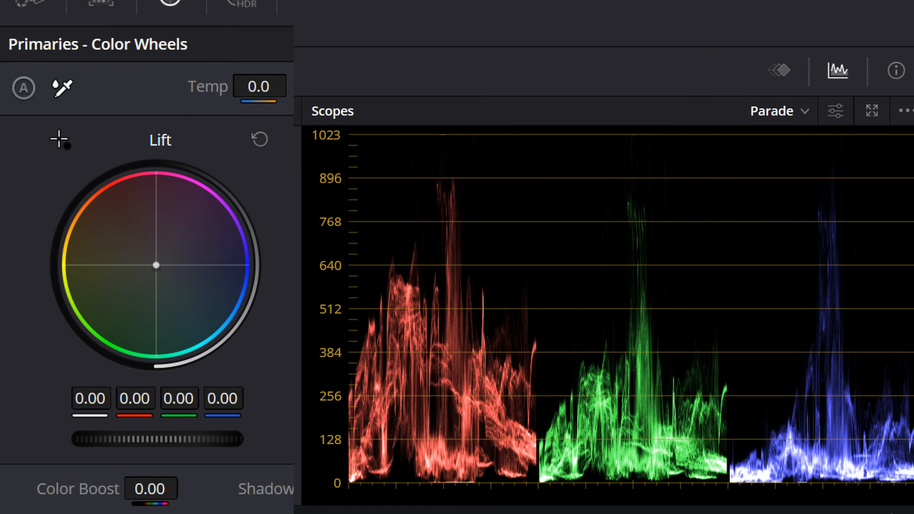
- Try master Gamma values between 0.10 and 0.19 on the first clip, and reset Gamma
{"action": "scroll", "coordinate": [268, 457], "scroll_direction": "right", "scroll_amount": 5}
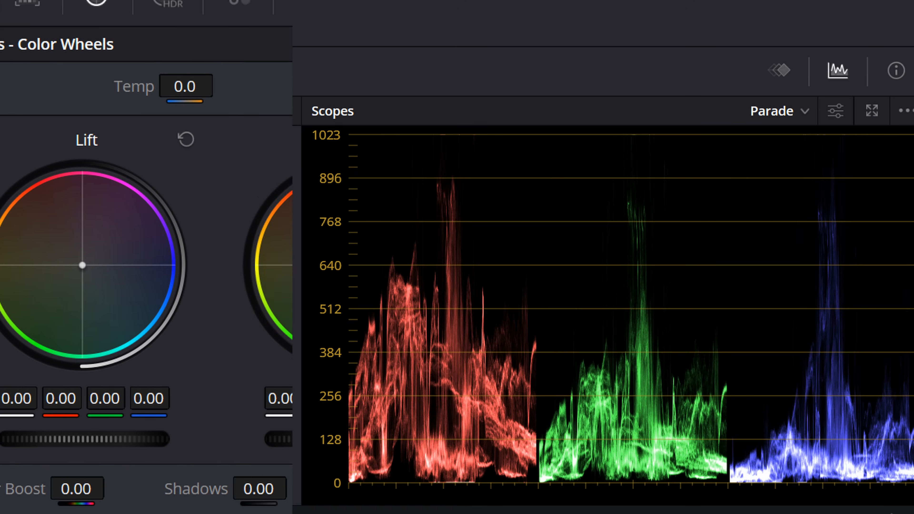
{"action": "scroll", "coordinate": [216, 451], "scroll_direction": "right", "scroll_amount": 3}
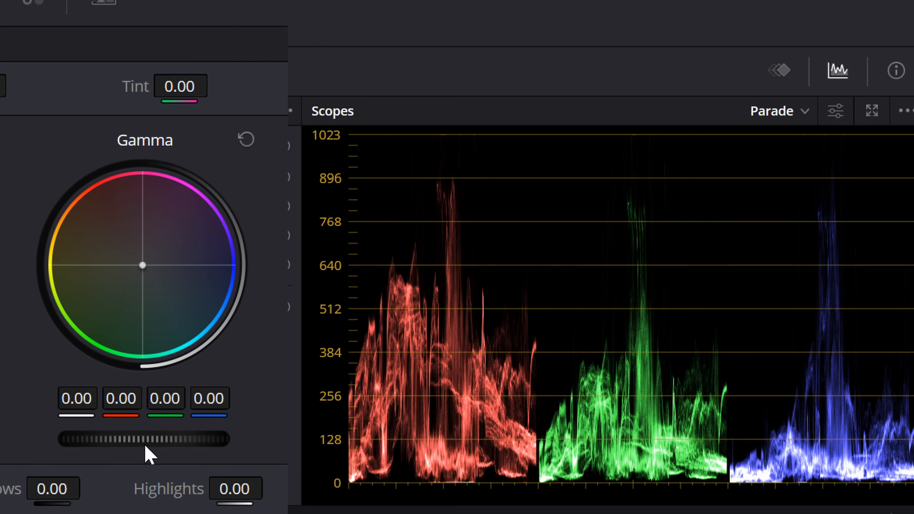
{"action": "left_click_drag", "start_coordinate": [144, 439], "coordinate": [229, 439]}
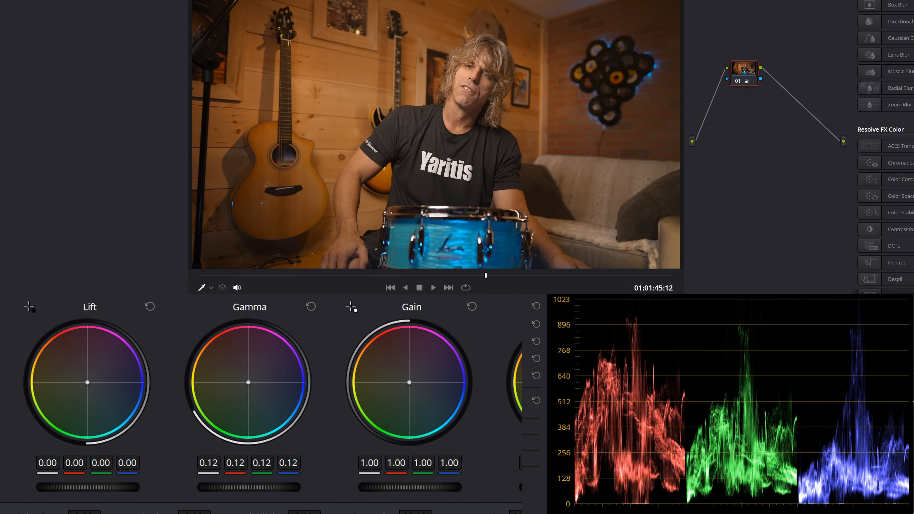
{"action": "mouse_move", "coordinate": [249, 487]}
{"action": "left_mouse_down"}
{"action": "mouse_move", "coordinate": [224, 487]}
{"action": "mouse_move", "coordinate": [256, 488]}
{"action": "left_mouse_up"}
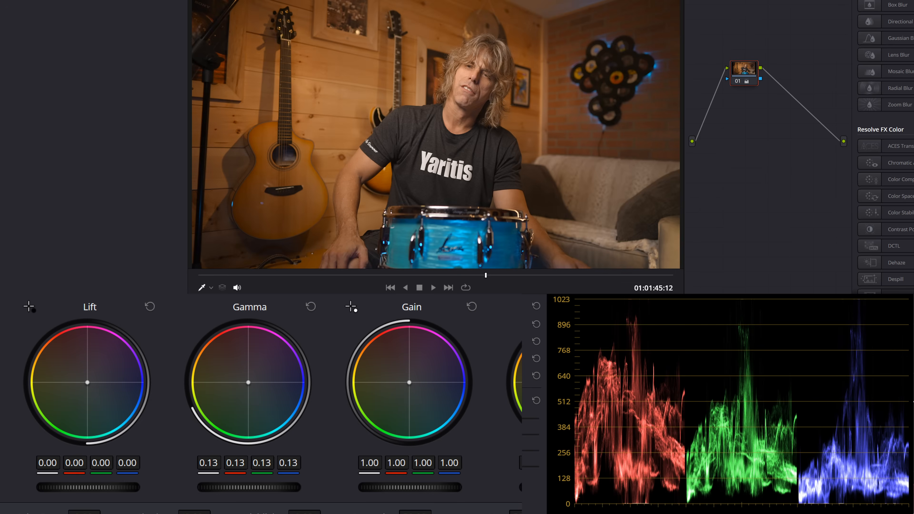
{"action": "left_click_drag", "start_coordinate": [246, 487], "coordinate": [267, 487]}
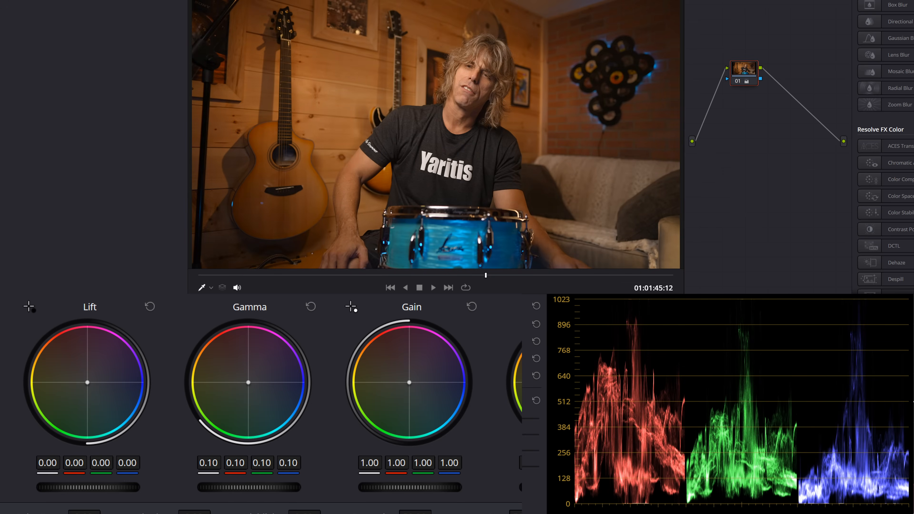
{"action": "mouse_move", "coordinate": [245, 487]}
{"action": "left_mouse_down"}
{"action": "mouse_move", "coordinate": [254, 487]}
{"action": "mouse_move", "coordinate": [222, 487]}
{"action": "mouse_move", "coordinate": [254, 487]}
{"action": "left_mouse_up"}
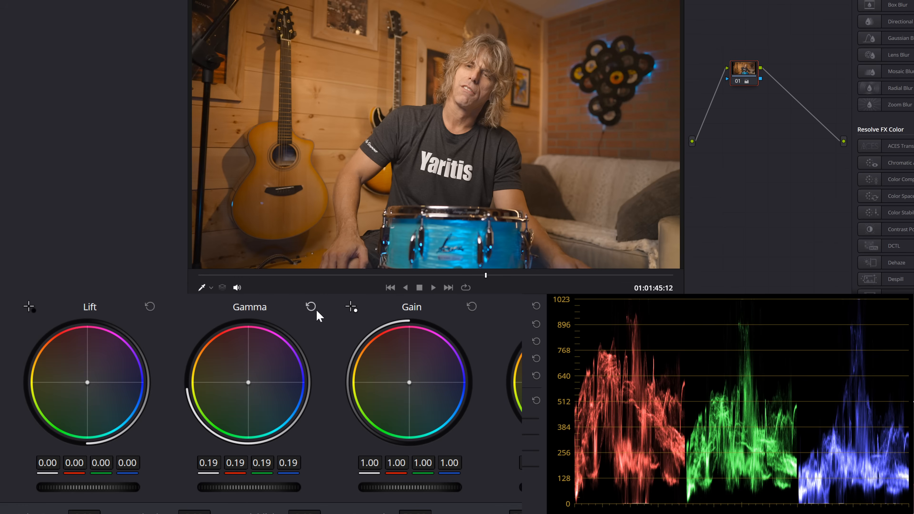
{"action": "left_click", "coordinate": [311, 307]}
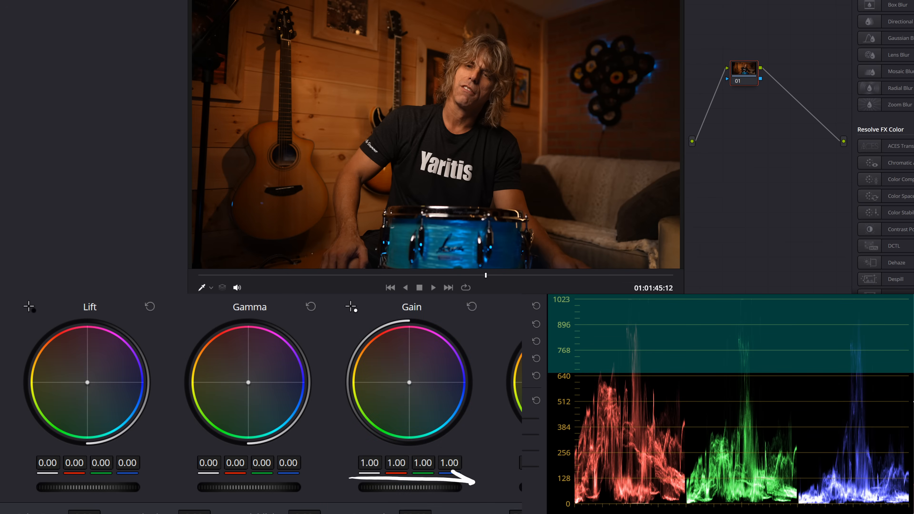
- Try raising the master Gain to 1.48, lower it to 1.08, and reset Gain
{"action": "left_click_drag", "start_coordinate": [410, 487], "coordinate": [471, 487]}
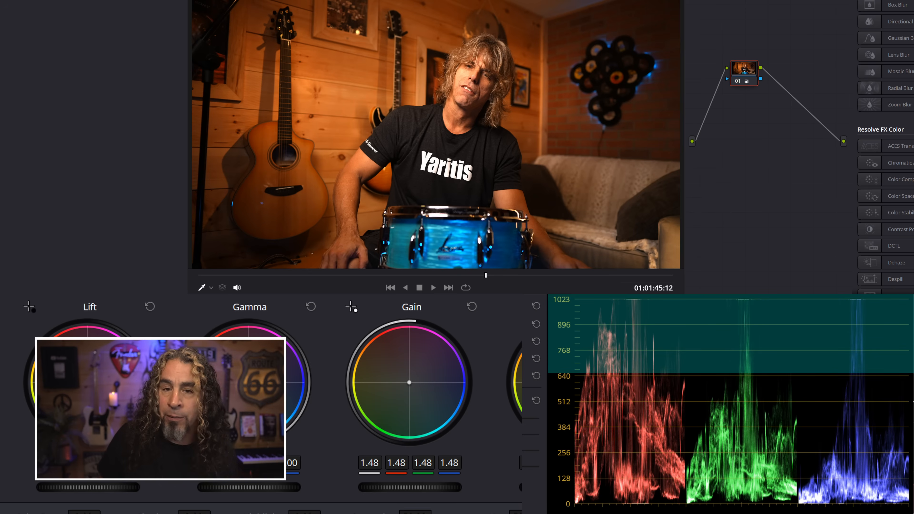
{"action": "left_click_drag", "start_coordinate": [471, 487], "coordinate": [461, 487]}
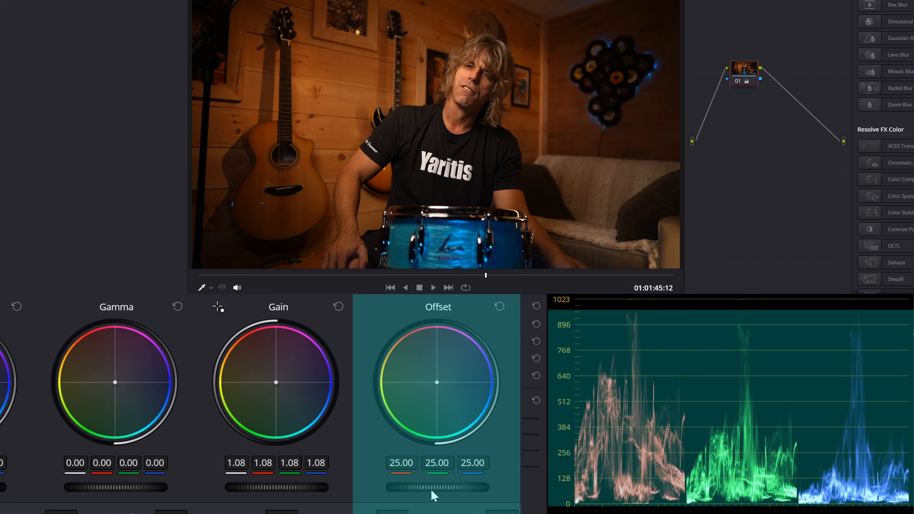
{"action": "left_click", "coordinate": [338, 306]}
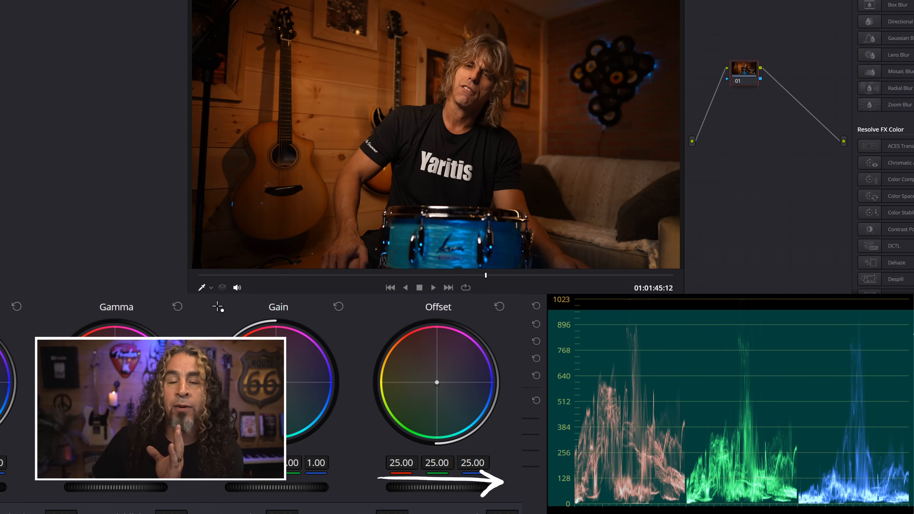
- Try raising the Offset to 25.30 and 58.30 on all channels, and return it to 25.00
{"action": "mouse_move", "coordinate": [437, 487]}
{"action": "left_mouse_down"}
{"action": "mouse_move", "coordinate": [511, 488]}
{"action": "mouse_move", "coordinate": [440, 487]}
{"action": "left_mouse_up"}
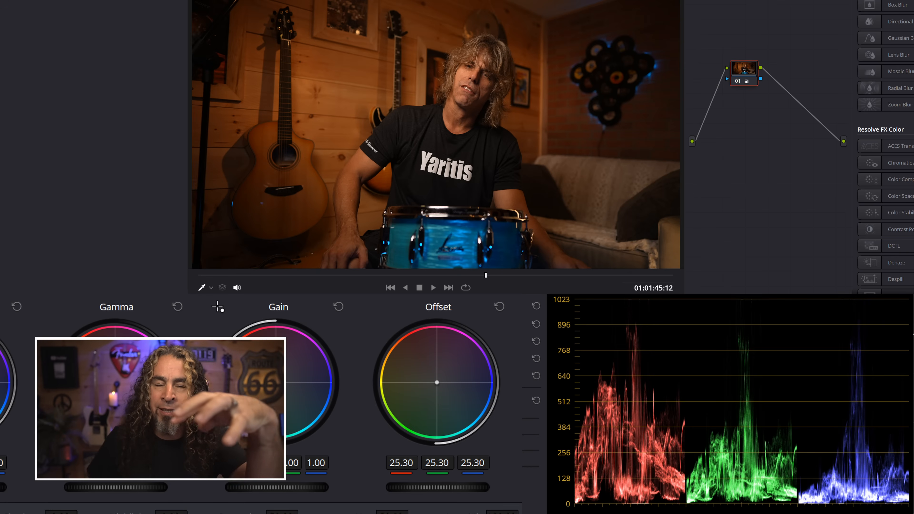
{"action": "left_click_drag", "start_coordinate": [437, 487], "coordinate": [486, 487]}
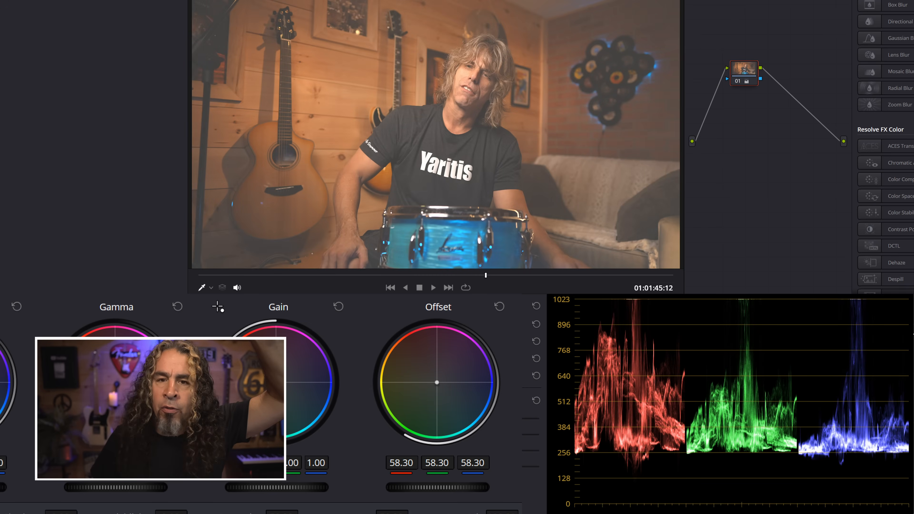
{"action": "left_click_drag", "start_coordinate": [485, 488], "coordinate": [433, 487]}
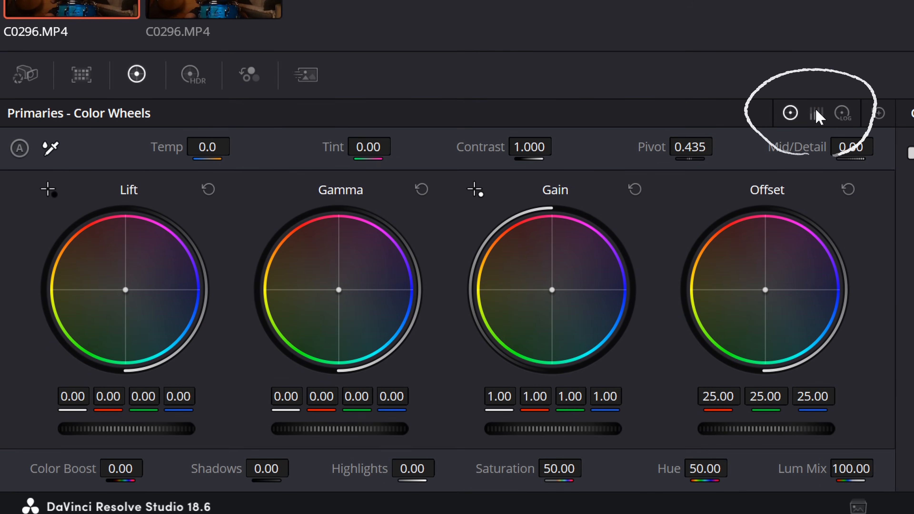
- Compare the Color Bars, Log Wheels and Color Wheels modes of the primaries, trying a master Lift of 0.05
{"action": "left_click", "coordinate": [817, 114]}
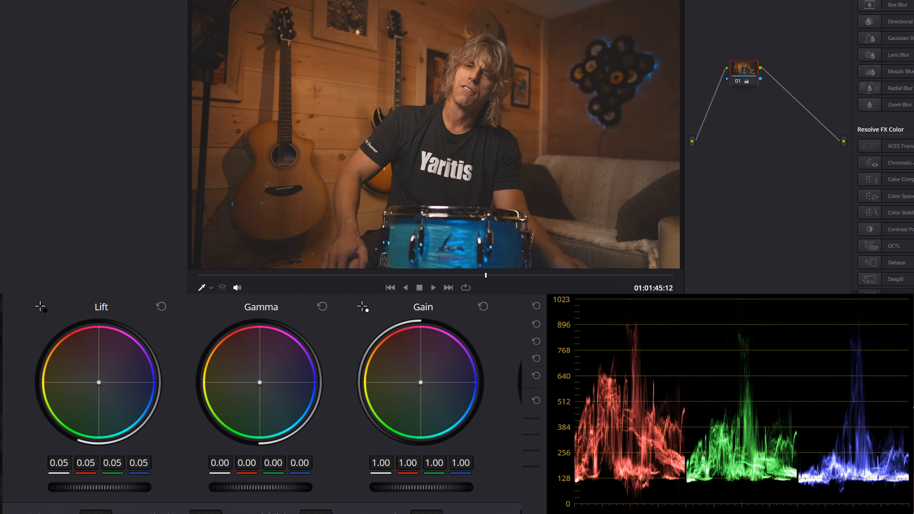
{"action": "left_click_drag", "start_coordinate": [122, 488], "coordinate": [97, 488]}
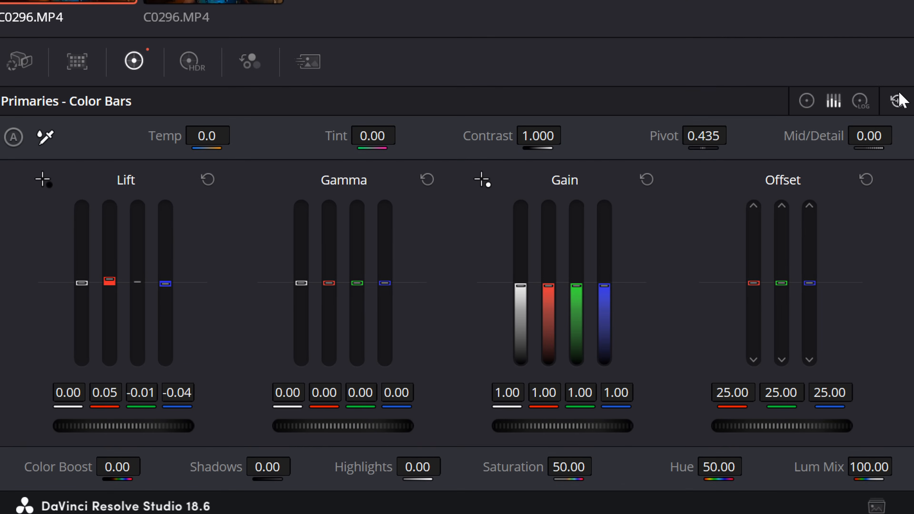
{"action": "left_click", "coordinate": [861, 102]}
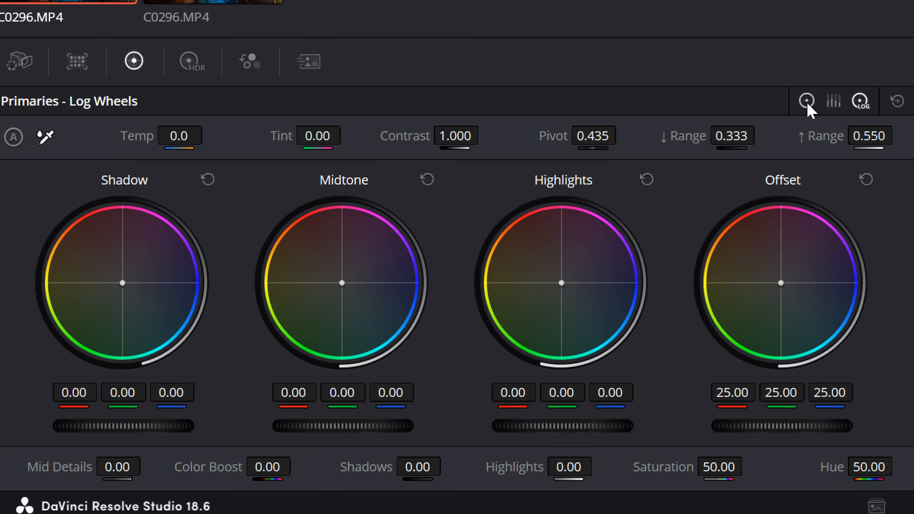
{"action": "left_click", "coordinate": [743, 134]}
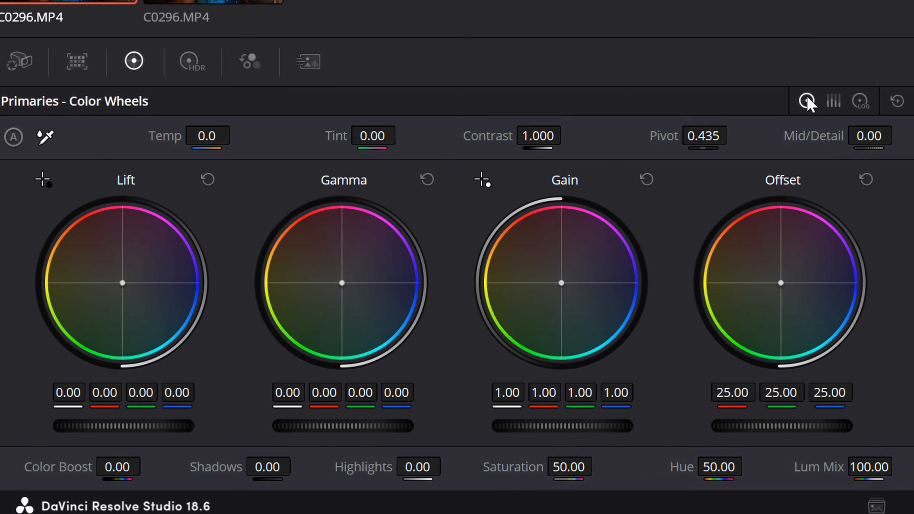
{"action": "left_click", "coordinate": [863, 105]}
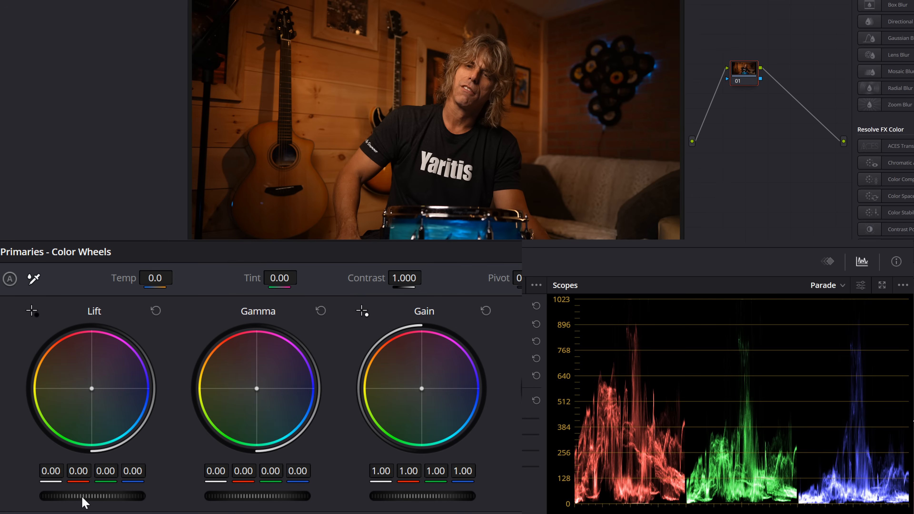
- Try raising the master Lift to 0.02 and 0.14 in Color Wheels mode to examine the parade scope, and reset Lift
{"action": "left_click_drag", "start_coordinate": [142, 496], "coordinate": [154, 496]}
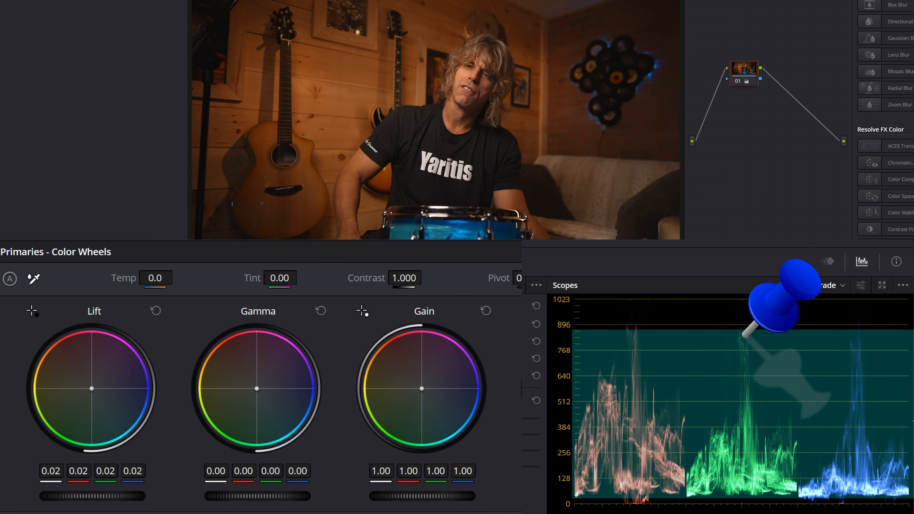
{"action": "left_click_drag", "start_coordinate": [93, 496], "coordinate": [151, 497]}
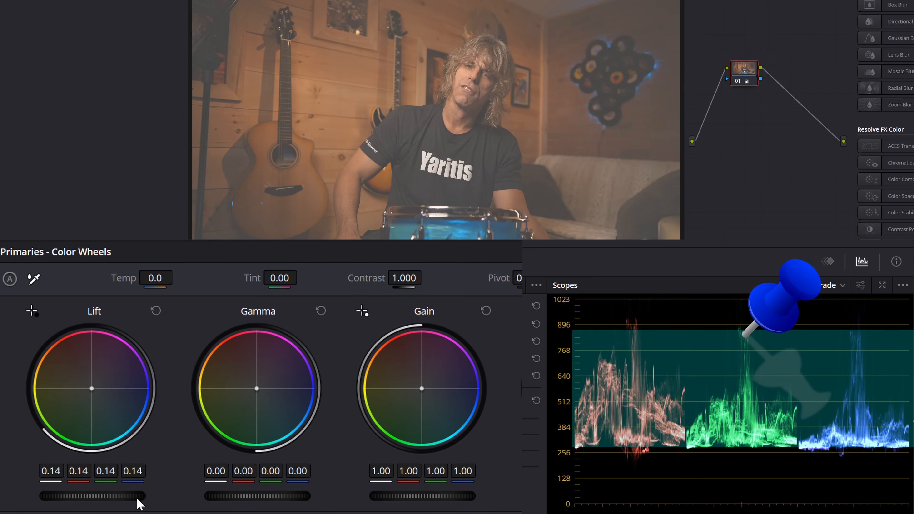
{"action": "left_click", "coordinate": [156, 311]}
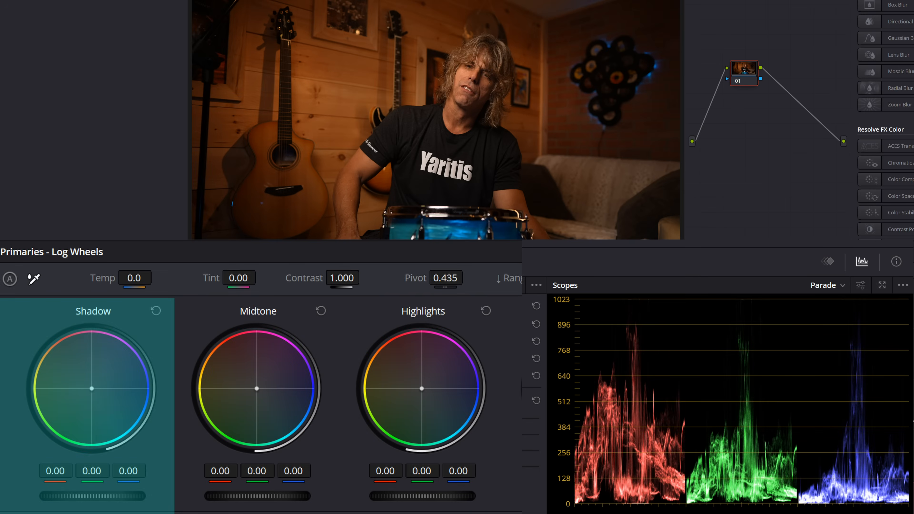
- Try raising the log Shadow wheel to 0.44 to examine the parade scope, lower it to 0.10, and keep the regular Lift at 0.00
{"action": "left_click_drag", "start_coordinate": [92, 496], "coordinate": [177, 496]}
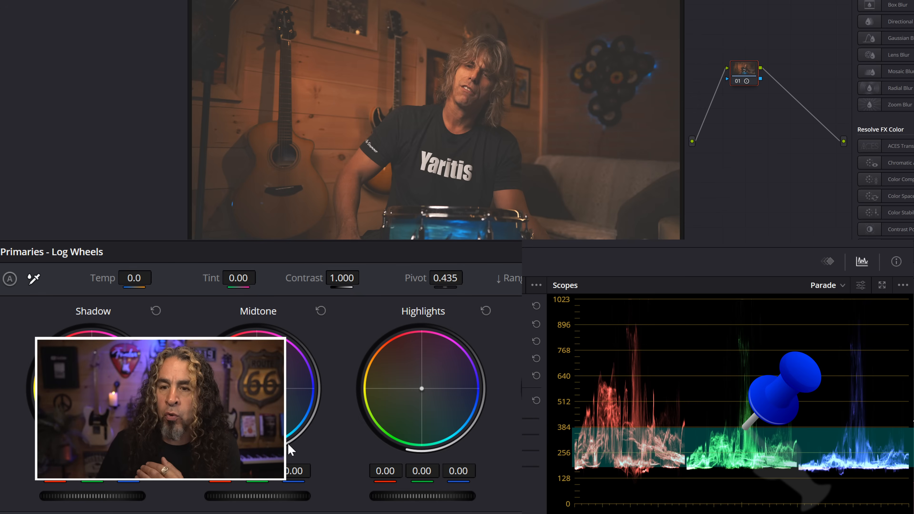
{"action": "left_click_drag", "start_coordinate": [107, 497], "coordinate": [82, 497]}
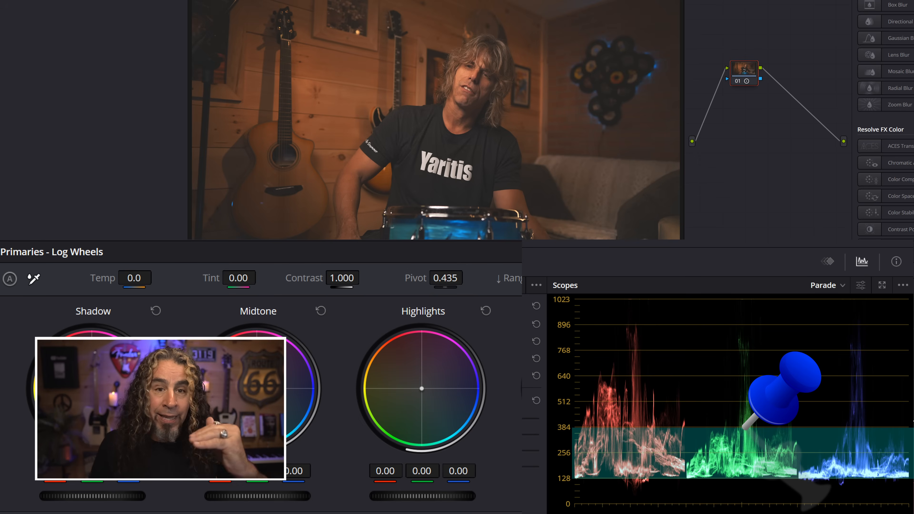
{"action": "left_click_drag", "start_coordinate": [92, 496], "coordinate": [105, 496]}
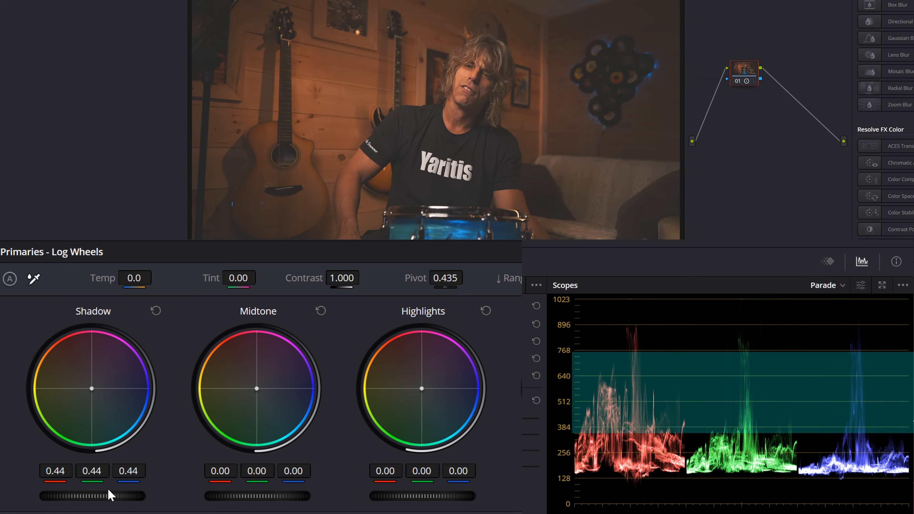
{"action": "left_click_drag", "start_coordinate": [103, 496], "coordinate": [72, 496]}
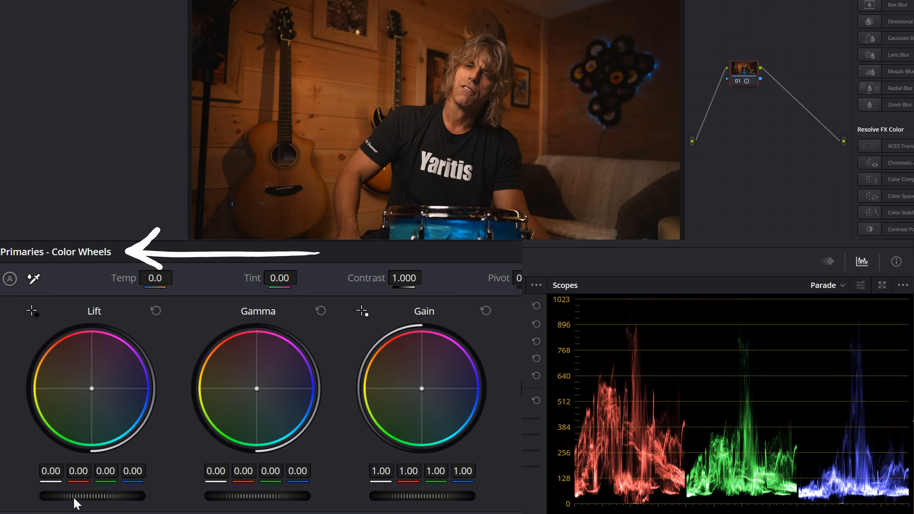
{"action": "mouse_move", "coordinate": [74, 496]}
{"action": "left_mouse_down"}
{"action": "mouse_move", "coordinate": [87, 495]}
{"action": "mouse_move", "coordinate": [74, 496]}
{"action": "left_mouse_up"}
{"action": "left_click", "coordinate": [157, 311]}
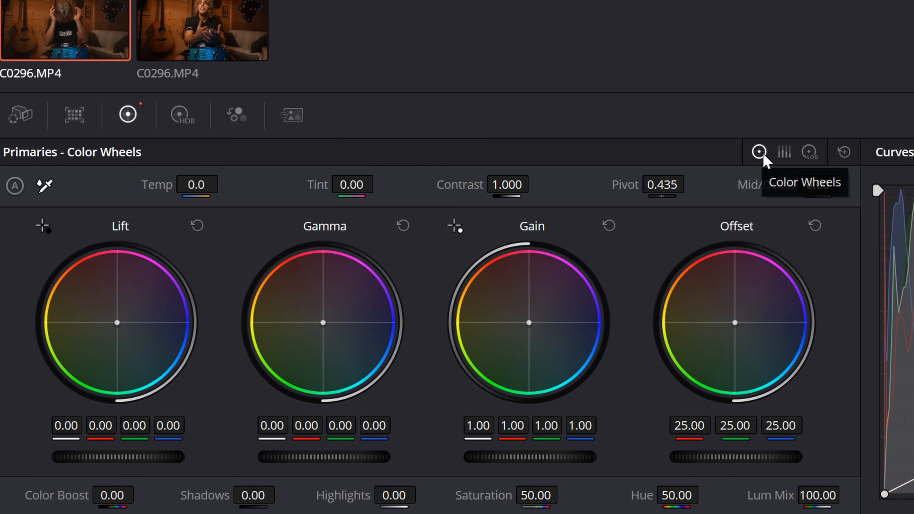
- Review the Log Wheels, Color Bars and Color Wheels modes again, undo the log Shadow change, and return to Color Wheels
{"action": "left_click", "coordinate": [810, 153]}
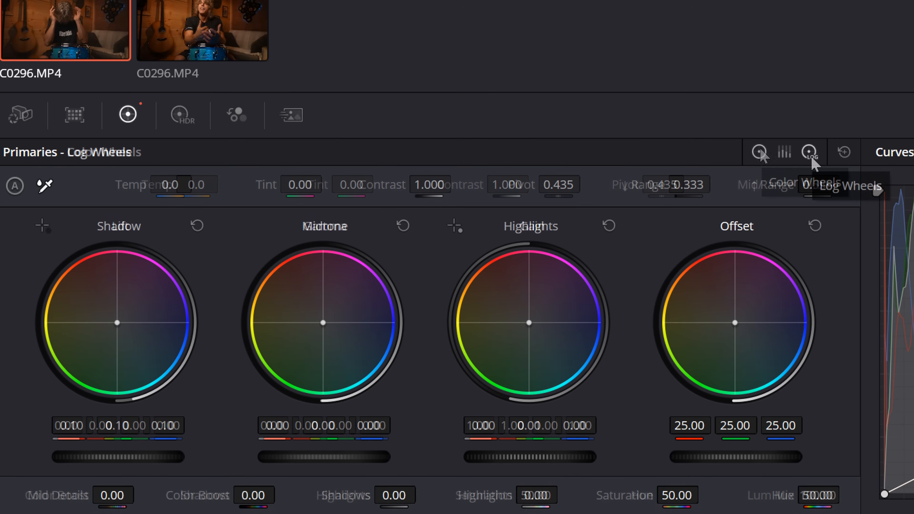
{"action": "left_click", "coordinate": [785, 154]}
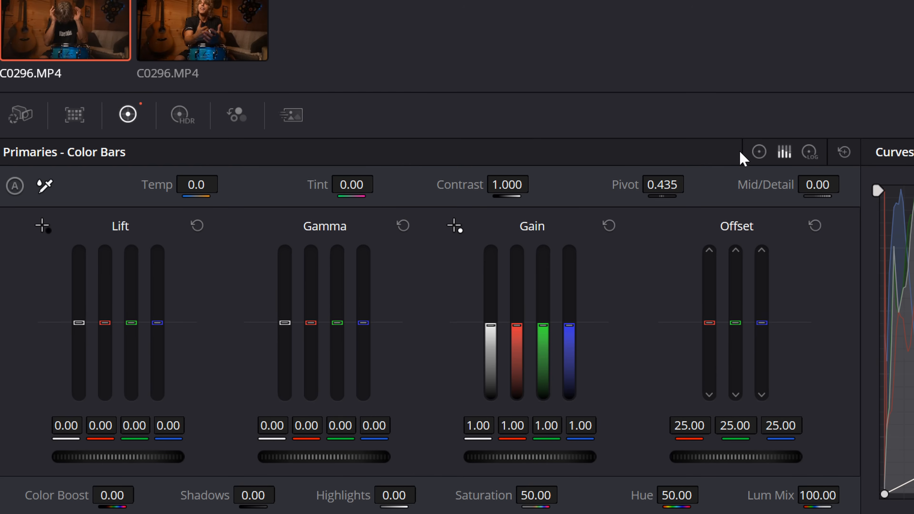
{"action": "left_click", "coordinate": [759, 152]}
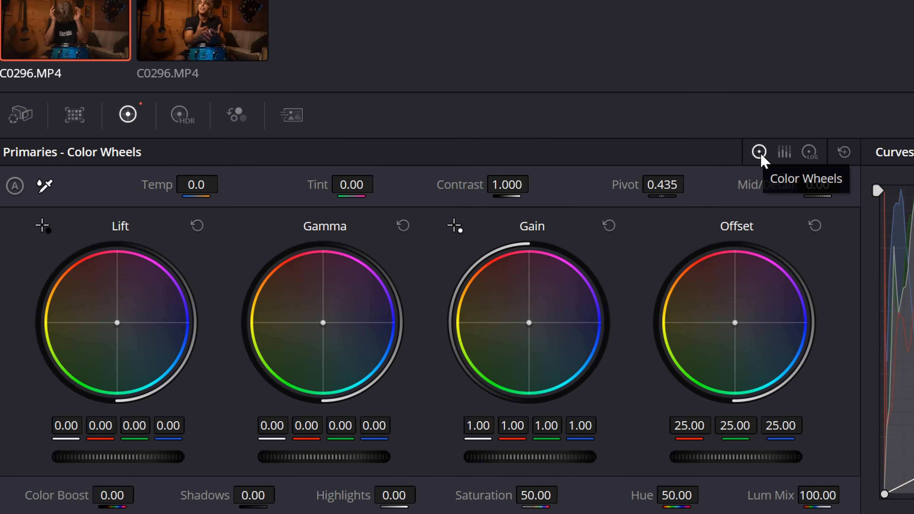
{"action": "left_click", "coordinate": [781, 154]}
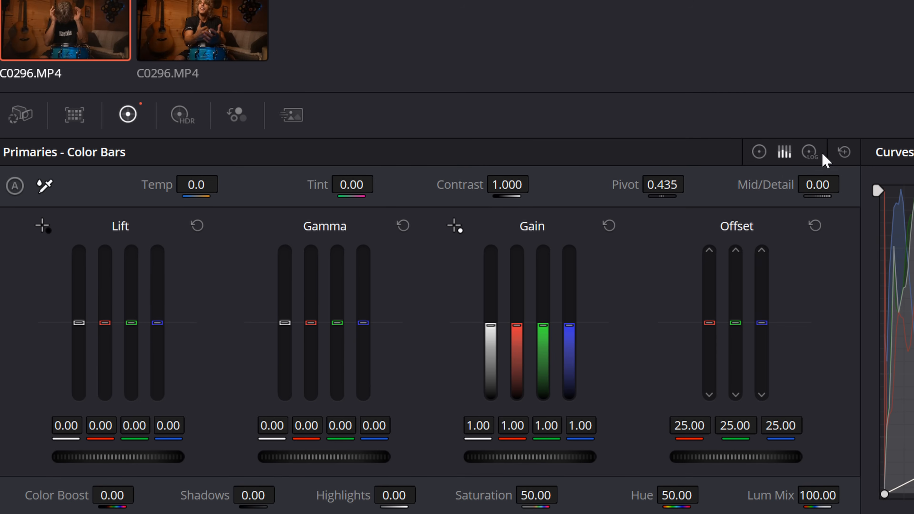
{"action": "left_click", "coordinate": [811, 152]}
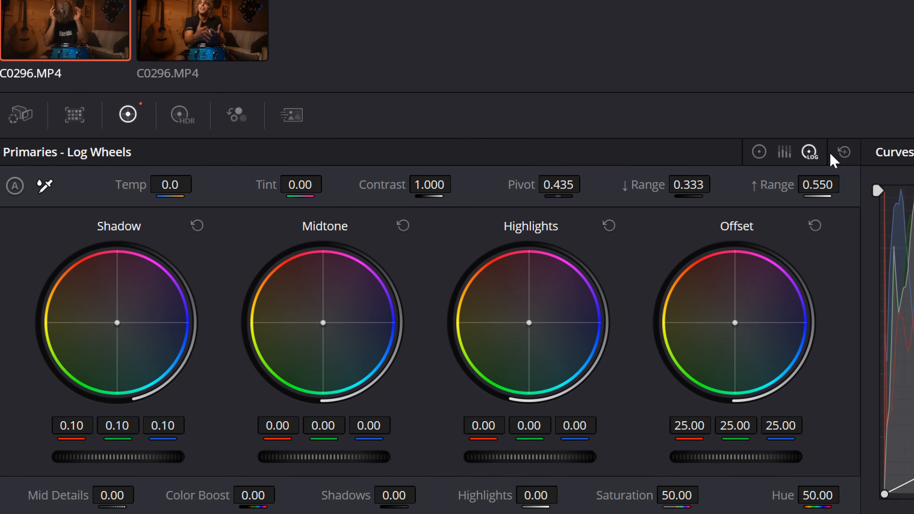
{"action": "key", "text": "ctrl+z"}
{"action": "left_click", "coordinate": [759, 152]}
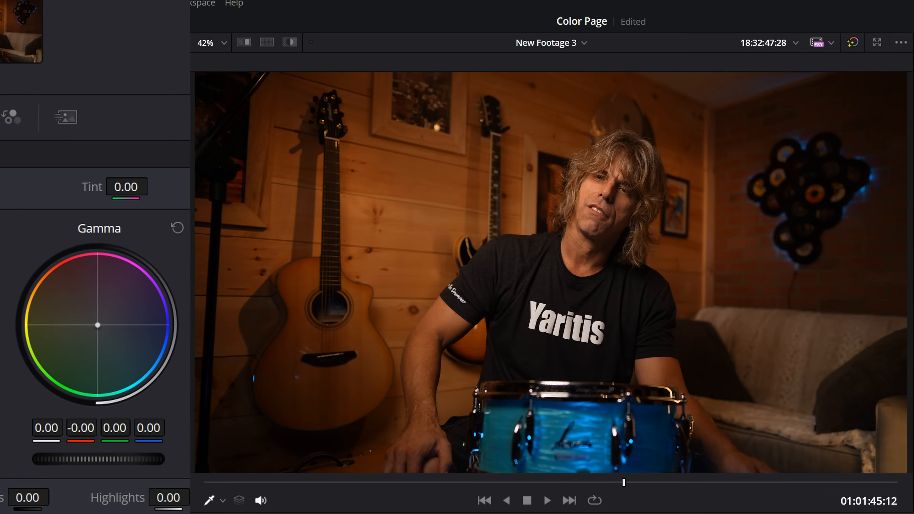
- Try shifting the Gamma color balance to red 0.01 and blue 0.02, raise its green channel to 0.06, and reset Gamma
{"action": "mouse_move", "coordinate": [98, 325]}
{"action": "left_mouse_down"}
{"action": "mouse_move", "coordinate": [114, 328]}
{"action": "mouse_move", "coordinate": [90, 312]}
{"action": "mouse_move", "coordinate": [96, 329]}
{"action": "mouse_move", "coordinate": [103, 323]}
{"action": "left_mouse_up"}
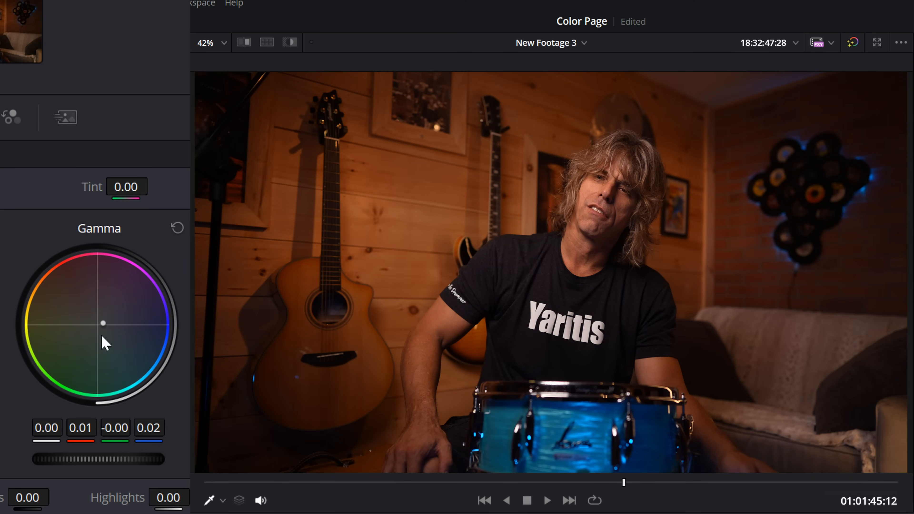
{"action": "double_click", "coordinate": [105, 340]}
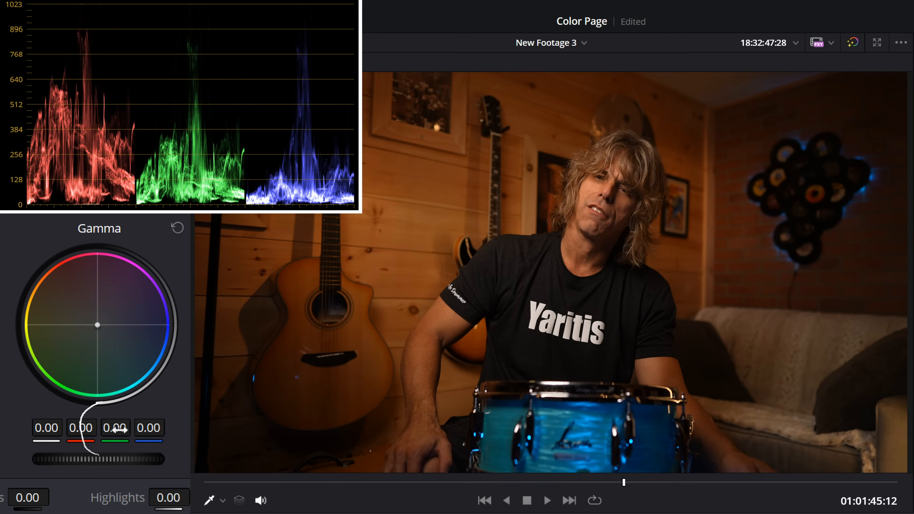
{"action": "left_click_drag", "start_coordinate": [115, 428], "coordinate": [132, 428]}
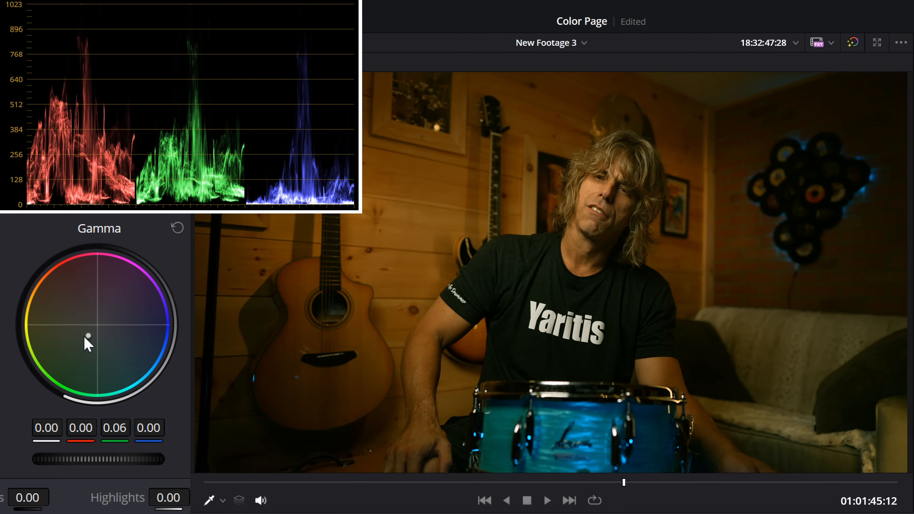
{"action": "left_click_drag", "start_coordinate": [88, 333], "coordinate": [89, 335]}
{"action": "left_click", "coordinate": [176, 228]}
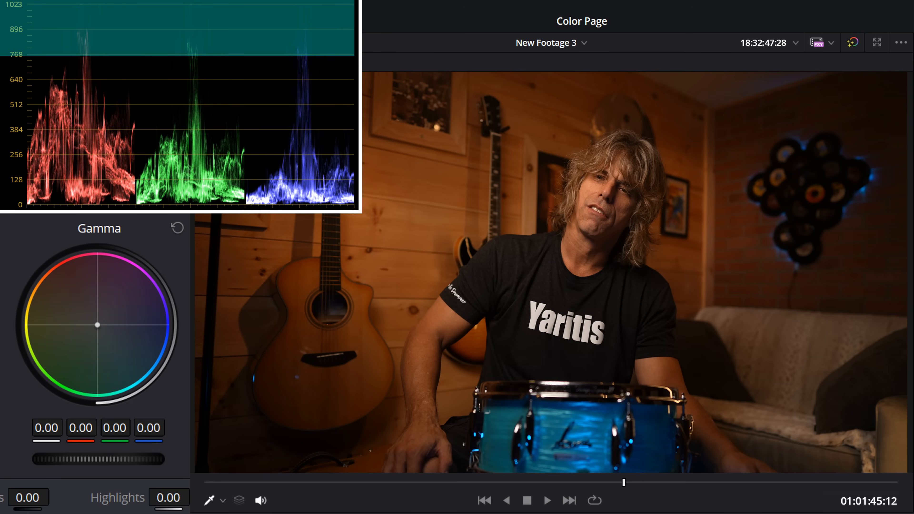
- Raise the master Gain to 1.13, and try the master Lift at 0.06 before lowering it back to the black level
{"action": "scroll", "coordinate": [37, 325], "scroll_direction": "right", "scroll_amount": 3}
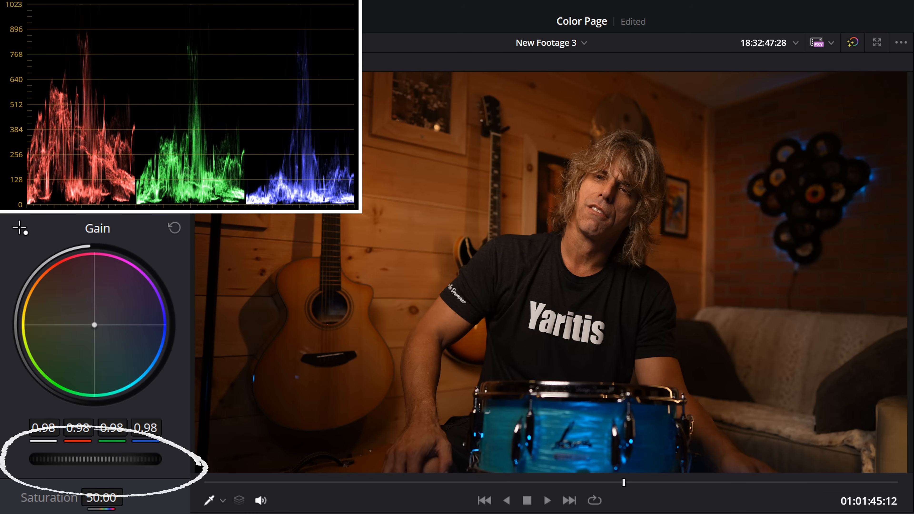
{"action": "mouse_move", "coordinate": [95, 459]}
{"action": "left_mouse_down"}
{"action": "mouse_move", "coordinate": [161, 459]}
{"action": "mouse_move", "coordinate": [106, 459]}
{"action": "left_mouse_up"}
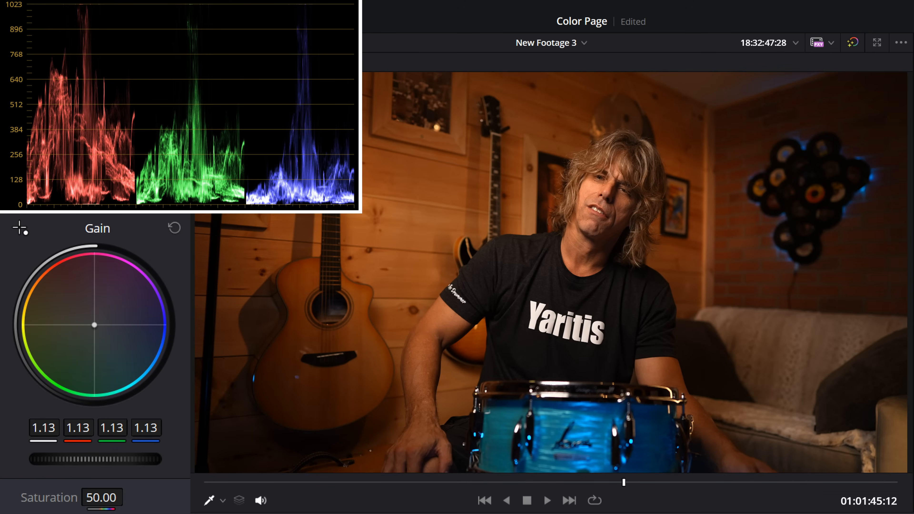
{"action": "left_click_drag", "start_coordinate": [97, 459], "coordinate": [119, 459]}
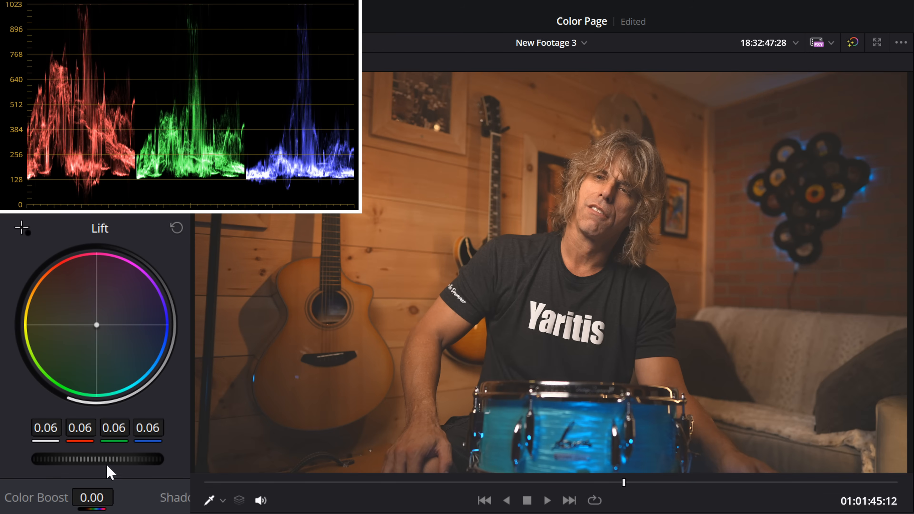
{"action": "left_click_drag", "start_coordinate": [108, 460], "coordinate": [51, 460]}
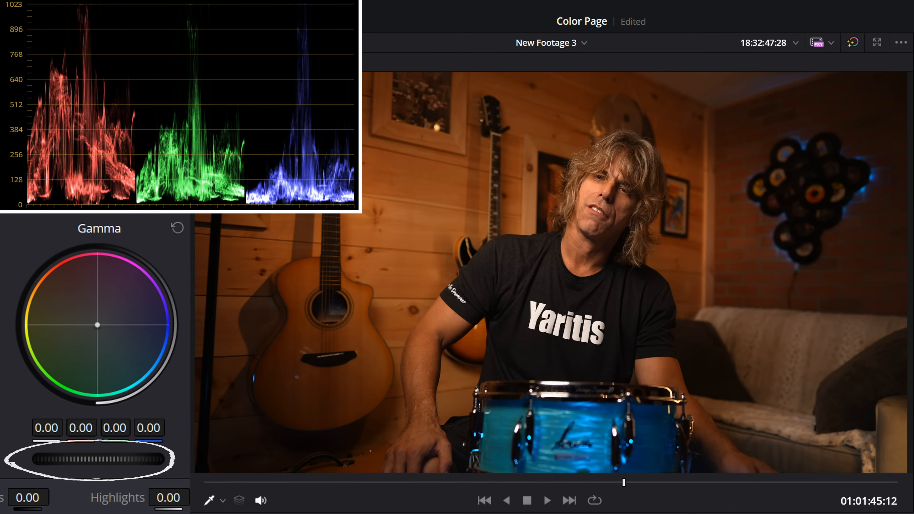
- Set the master Gamma to 0.10 and lower the master Lift slightly to -0.00
{"action": "left_click_drag", "start_coordinate": [99, 459], "coordinate": [141, 459]}
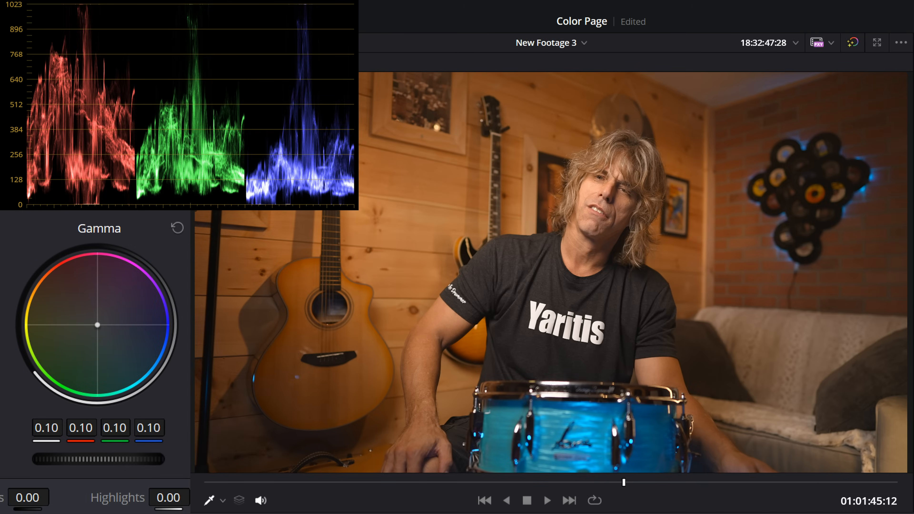
{"action": "scroll", "coordinate": [113, 464], "scroll_direction": "left", "scroll_amount": 3}
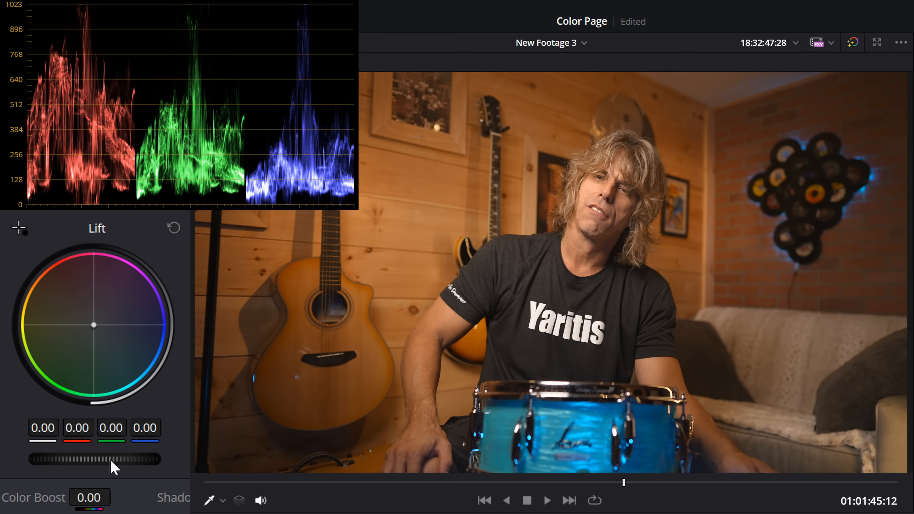
{"action": "left_click_drag", "start_coordinate": [111, 461], "coordinate": [97, 461]}
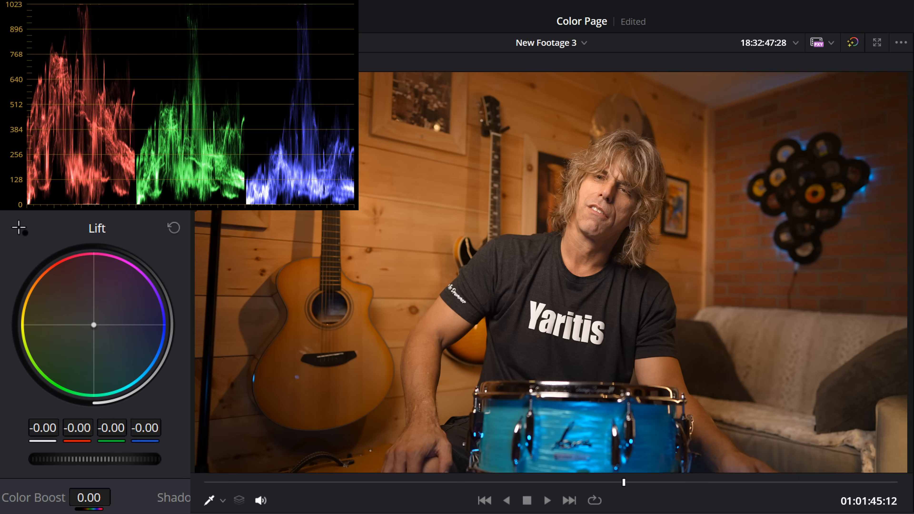
- Try red Gamma values of 0.05 and -0.11 on the first clip, raise red again, and select the second clip for comparison
{"action": "scroll", "coordinate": [86, 427], "scroll_direction": "right", "scroll_amount": 5}
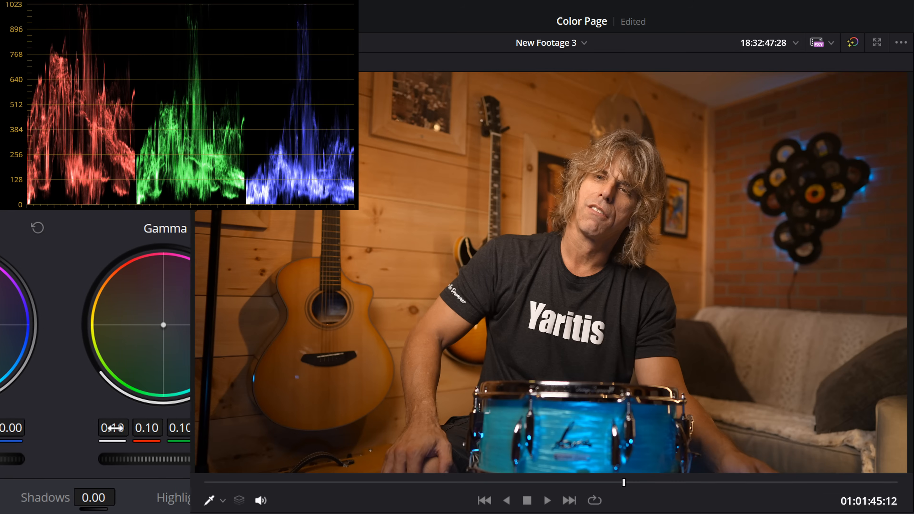
{"action": "left_click_drag", "start_coordinate": [85, 427], "coordinate": [70, 427]}
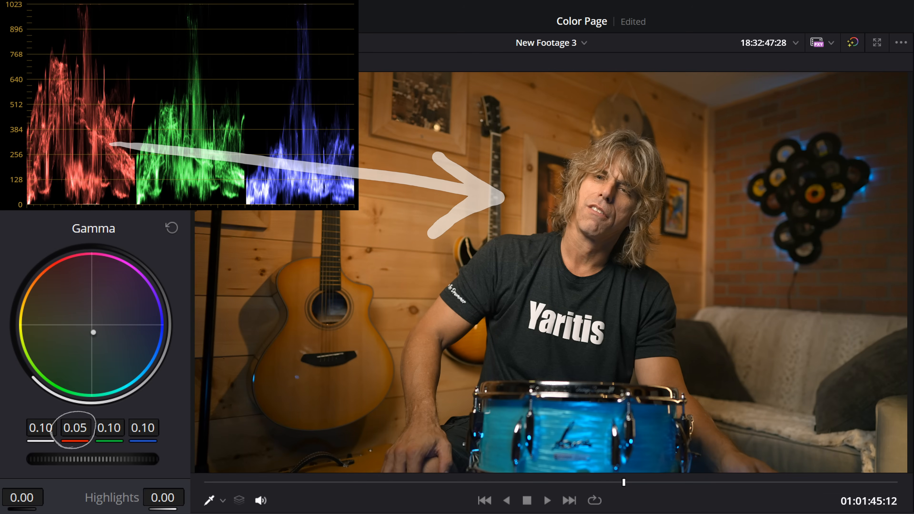
{"action": "left_click_drag", "start_coordinate": [75, 427], "coordinate": [63, 427]}
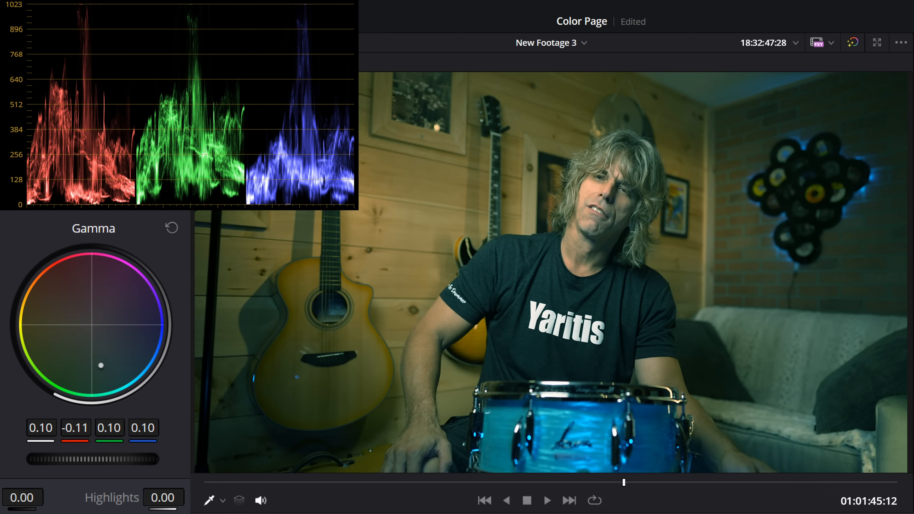
{"action": "left_click_drag", "start_coordinate": [75, 428], "coordinate": [103, 427]}
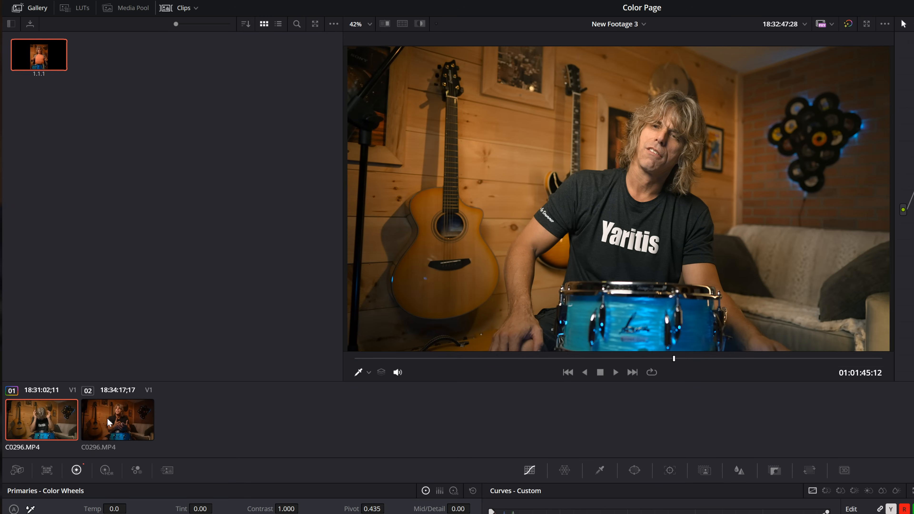
{"action": "left_click", "coordinate": [108, 418]}
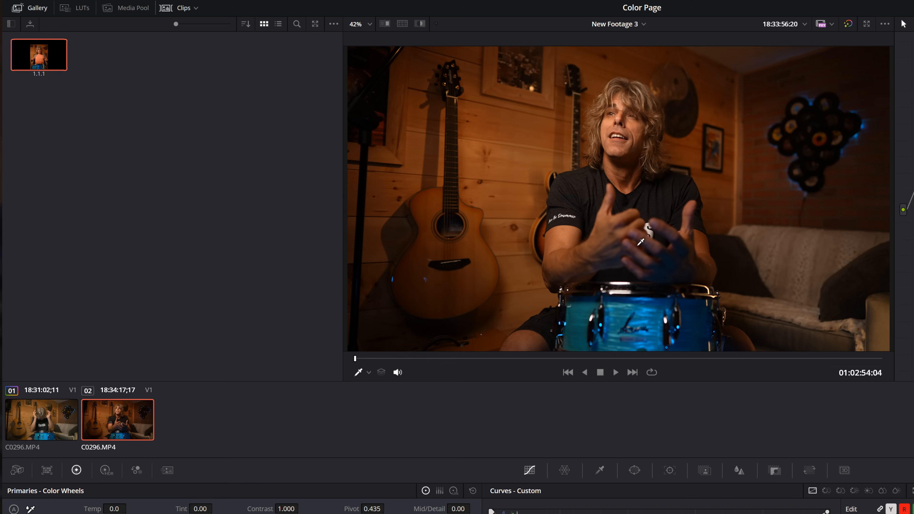
- Return to the first clip at 01:00:27:00 and repeatedly bypass and restore its grade to compare before and after
{"action": "left_click", "coordinate": [50, 424]}
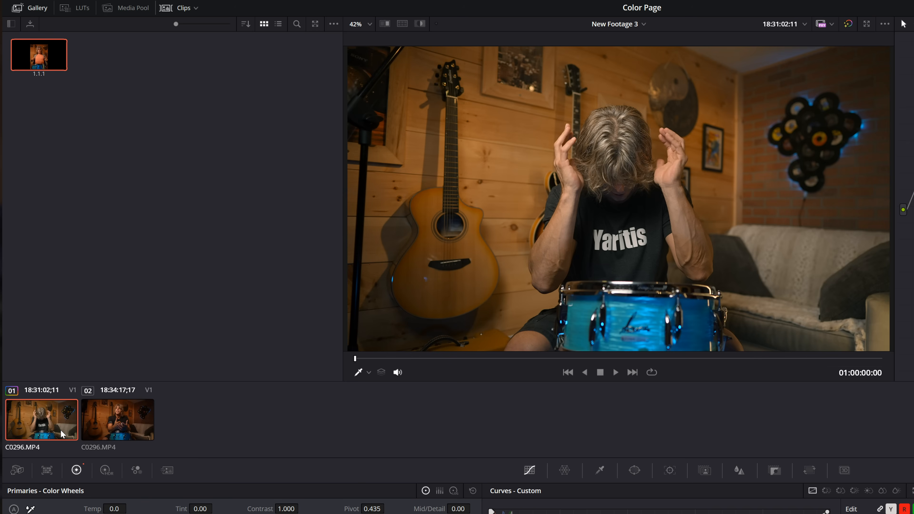
{"action": "left_click_drag", "start_coordinate": [413, 358], "coordinate": [436, 358]}
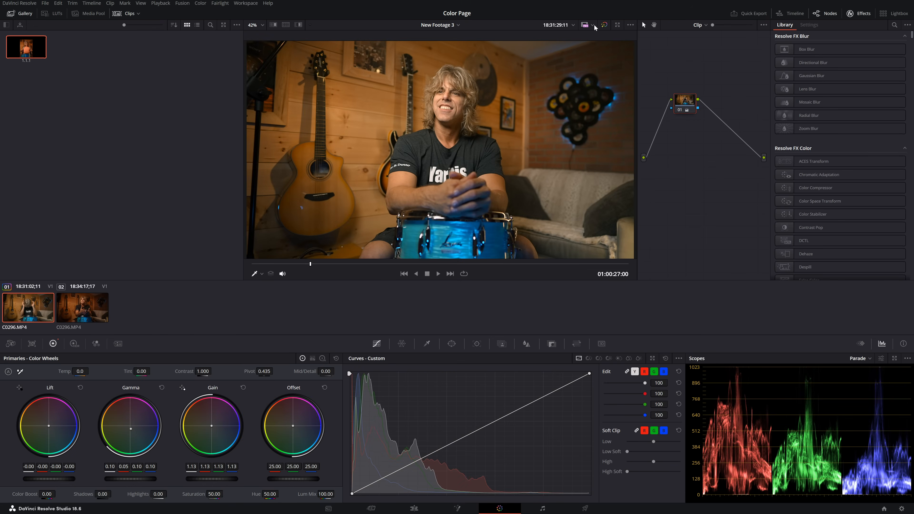
{"action": "left_click", "coordinate": [604, 27]}
{"action": "left_click", "coordinate": [604, 25]}
{"action": "left_click", "coordinate": [605, 28]}
{"action": "left_click", "coordinate": [605, 26]}
{"action": "left_click", "coordinate": [605, 25]}
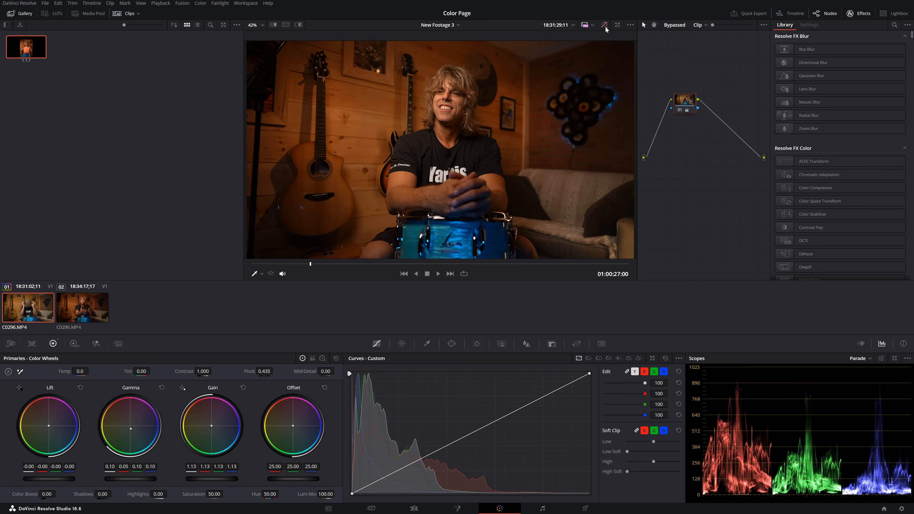
{"action": "left_click", "coordinate": [605, 26]}
{"action": "left_click", "coordinate": [605, 27]}
{"action": "left_click", "coordinate": [606, 26]}
{"action": "left_click", "coordinate": [605, 27]}
{"action": "left_click", "coordinate": [605, 27]}
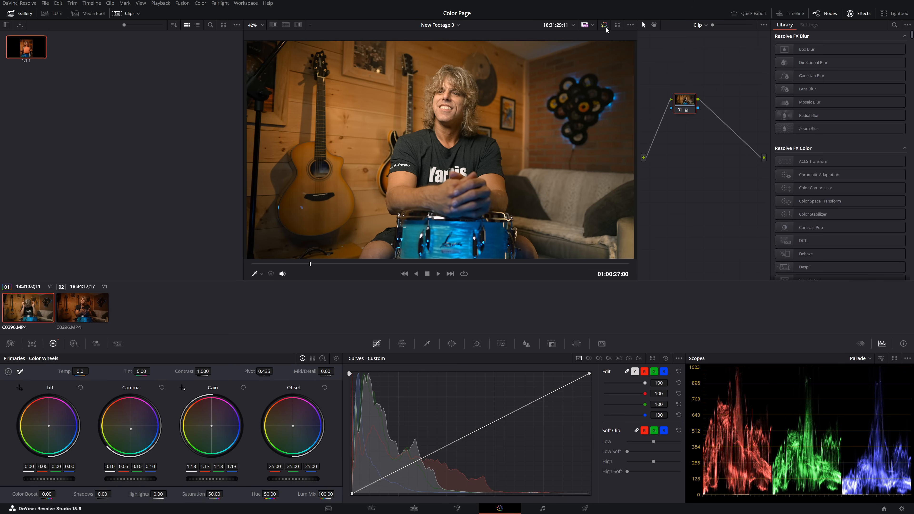
{"action": "left_click", "coordinate": [605, 27]}
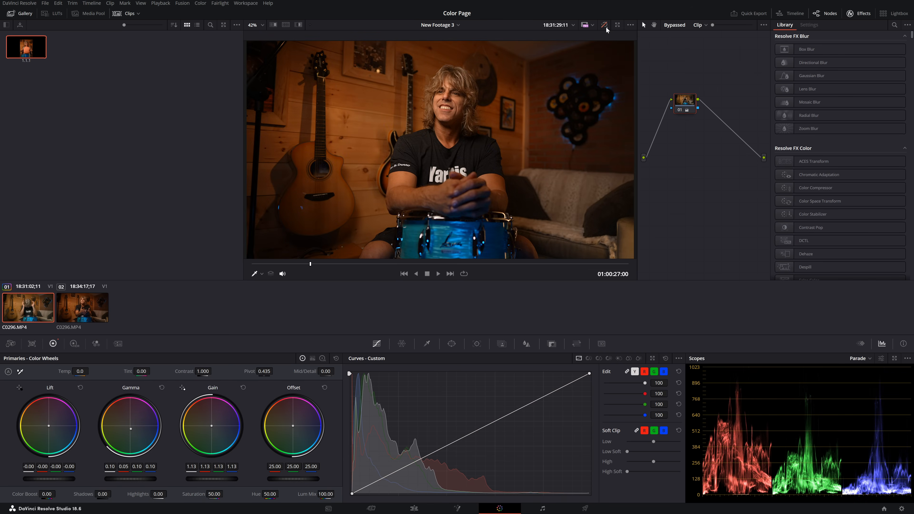
{"action": "left_click", "coordinate": [605, 26]}
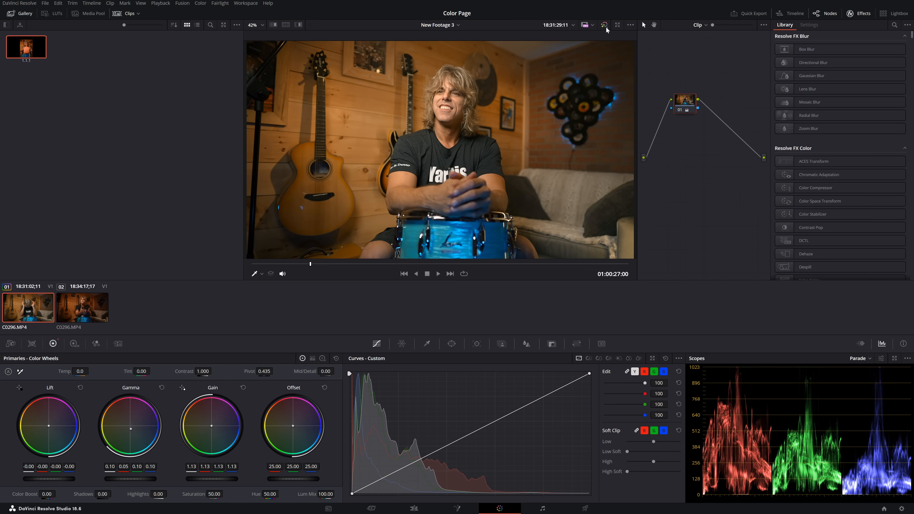
{"action": "left_click", "coordinate": [606, 26]}
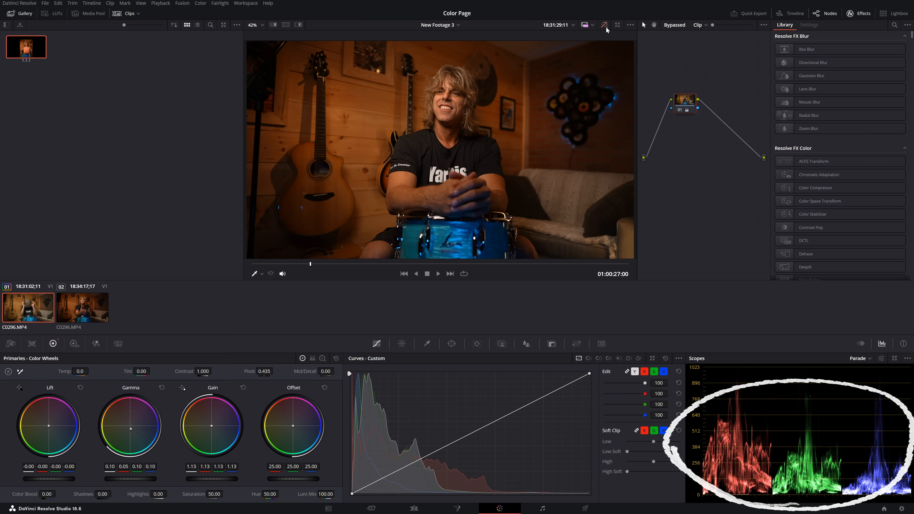
{"action": "left_click", "coordinate": [605, 26]}
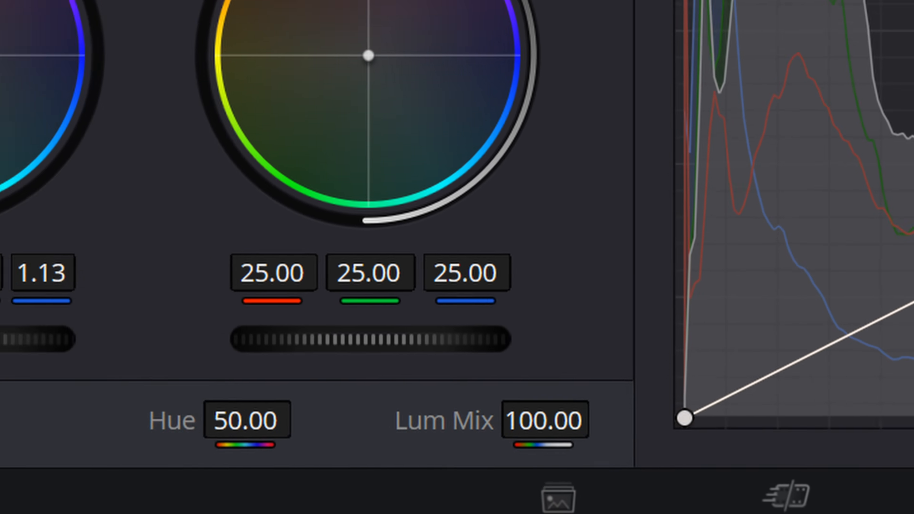
- Look at the Primaries Bars and Log Wheels modes, and return to the Color Wheels
{"action": "left_click", "coordinate": [825, 101]}
{"action": "left_click", "coordinate": [852, 103]}
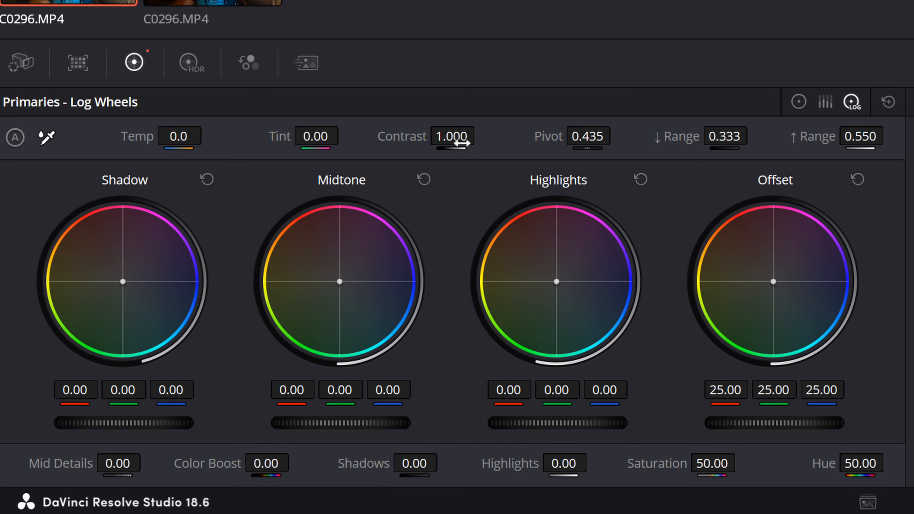
{"action": "left_click", "coordinate": [800, 103]}
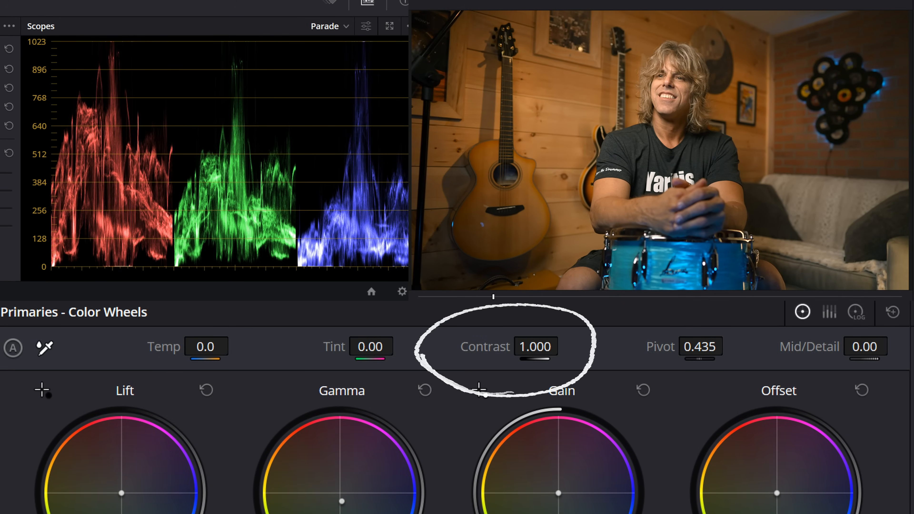
- Try a contrast of 1.162, undo it, and set the first clip's contrast to 1.098
{"action": "left_click_drag", "start_coordinate": [535, 347], "coordinate": [594, 347]}
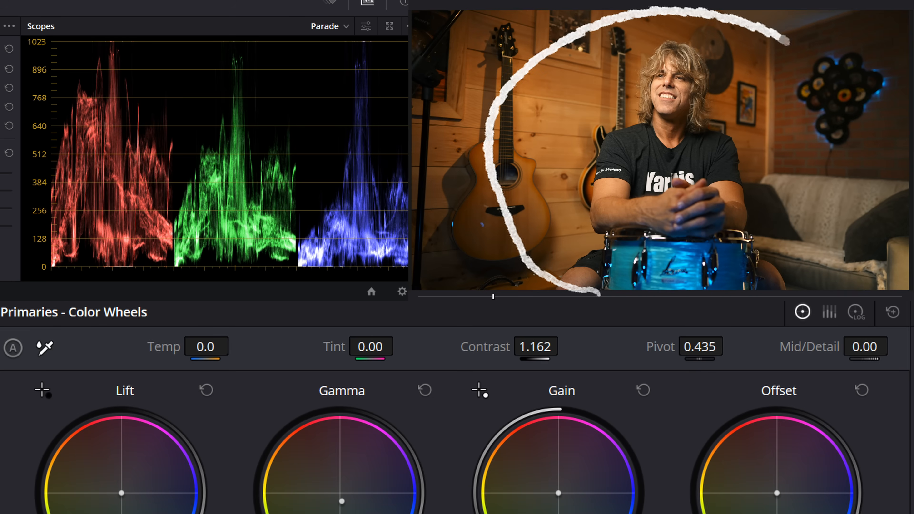
{"action": "key", "text": "ctrl+z"}
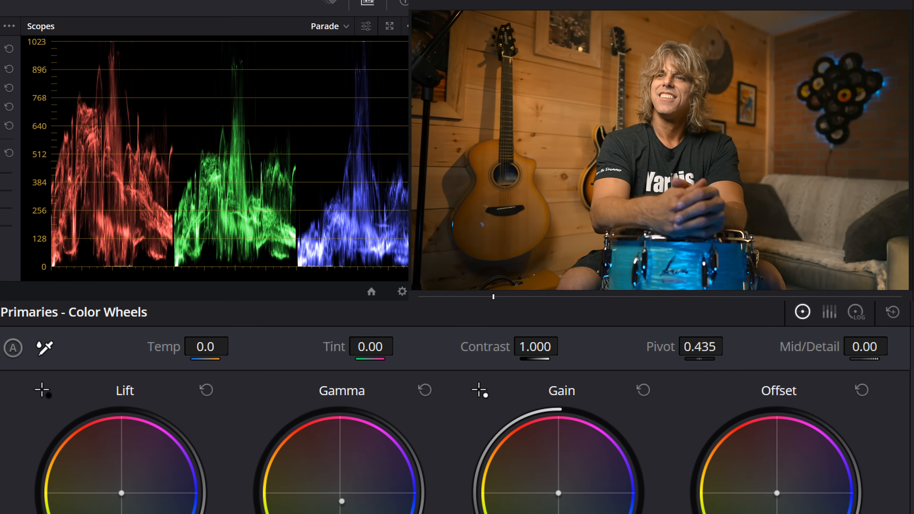
{"action": "left_click_drag", "start_coordinate": [554, 346], "coordinate": [565, 346]}
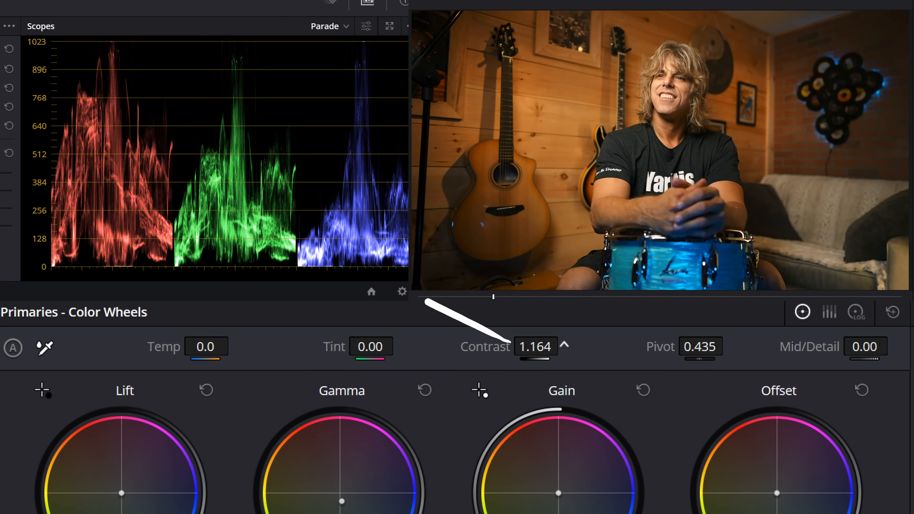
{"action": "left_click_drag", "start_coordinate": [565, 345], "coordinate": [564, 345]}
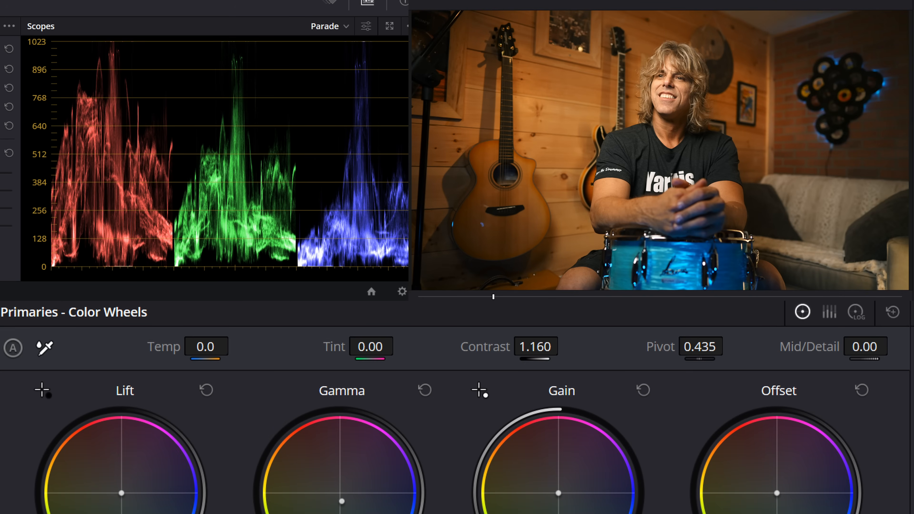
{"action": "left_click_drag", "start_coordinate": [535, 346], "coordinate": [512, 346]}
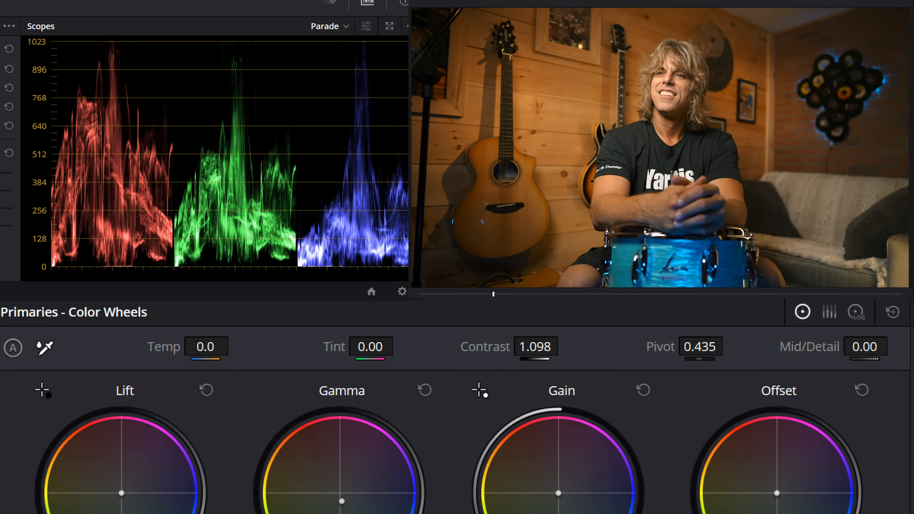
- Try raising the first clip's saturation to 60.80 and undo the change
{"action": "scroll", "coordinate": [116, 463], "scroll_direction": "down", "scroll_amount": 5}
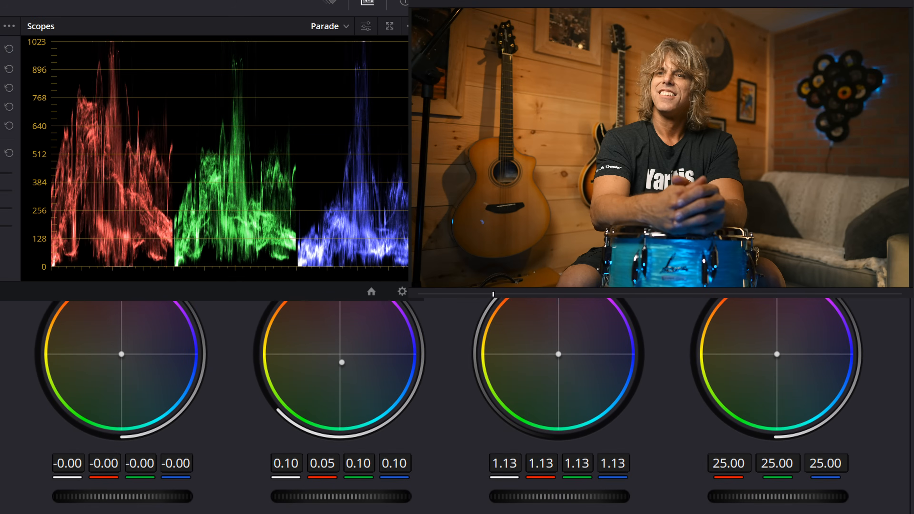
{"action": "mouse_move", "coordinate": [116, 463]}
{"action": "left_mouse_down"}
{"action": "mouse_move", "coordinate": [155, 462]}
{"action": "mouse_move", "coordinate": [147, 463]}
{"action": "left_mouse_up"}
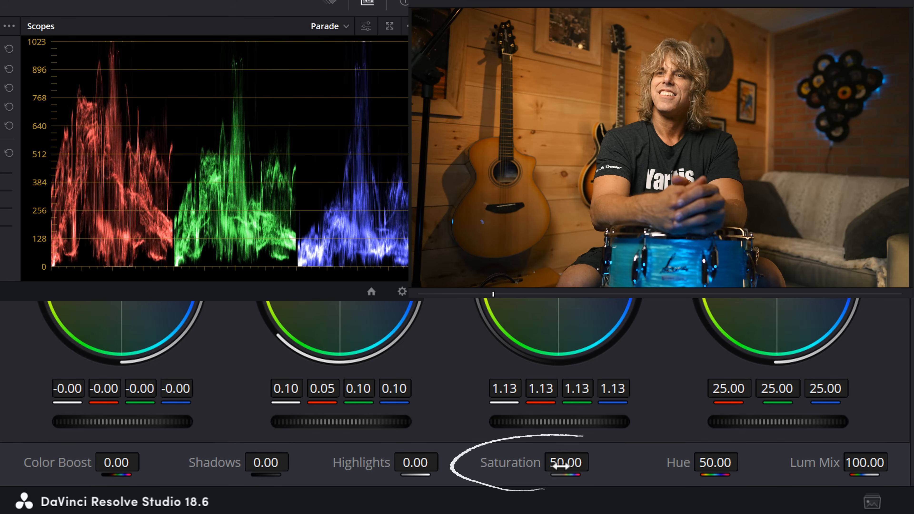
{"action": "left_click_drag", "start_coordinate": [558, 466], "coordinate": [578, 466]}
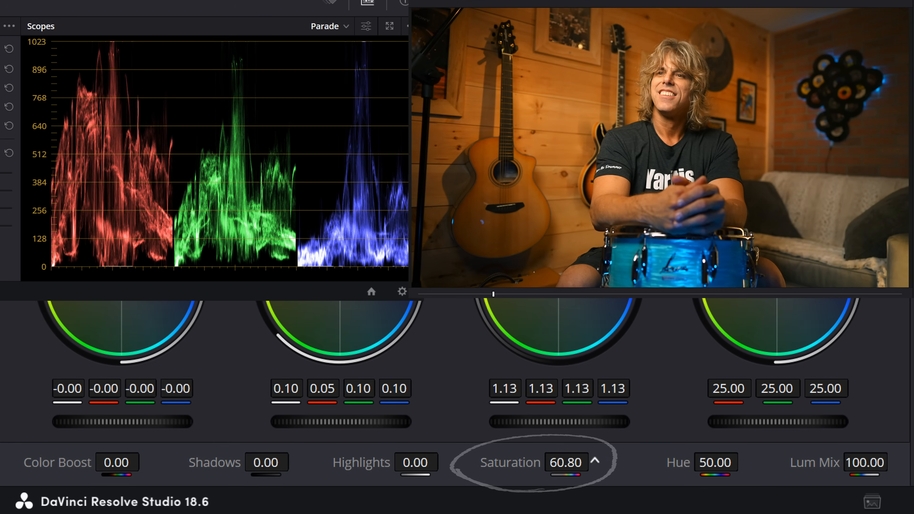
{"action": "key", "text": "ctrl+z"}
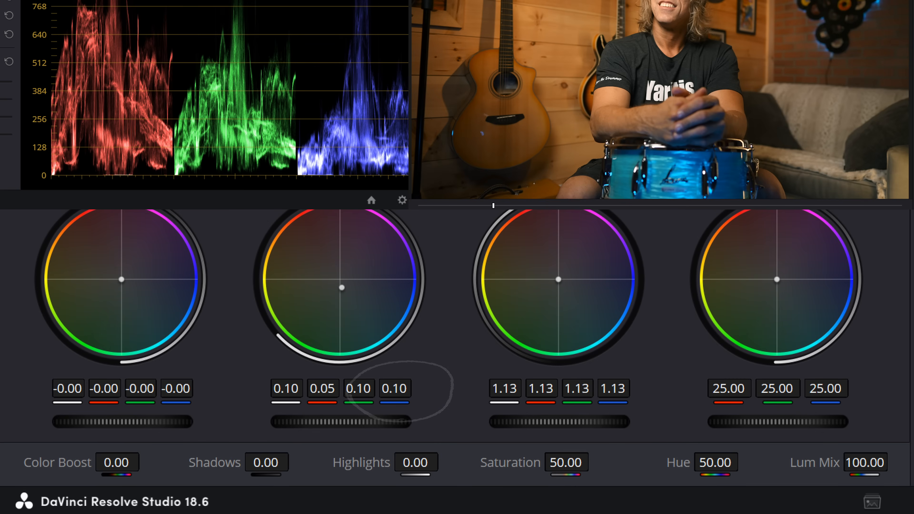
- Raise the blue channel of Gamma on the first clip to 0.18 and fine-tune it to 0.17
{"action": "left_click_drag", "start_coordinate": [394, 388], "coordinate": [413, 388]}
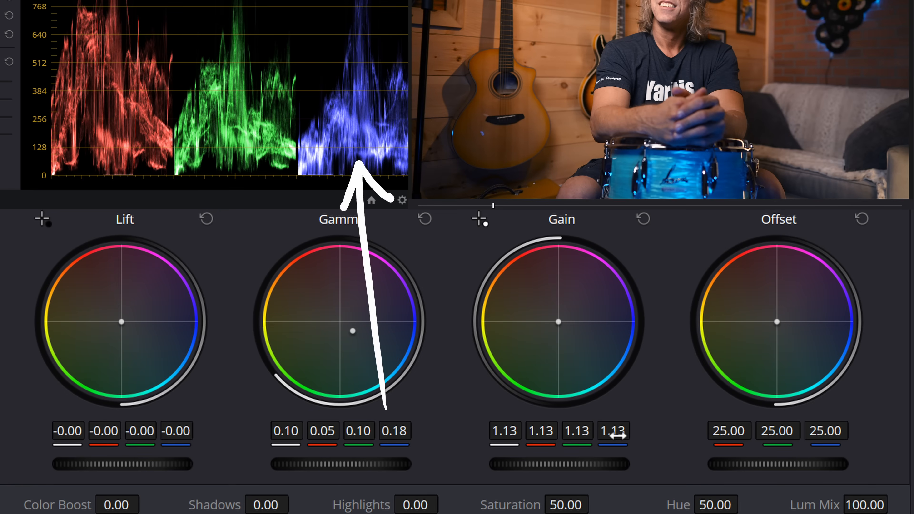
{"action": "mouse_move", "coordinate": [403, 436]}
{"action": "left_mouse_down"}
{"action": "mouse_move", "coordinate": [389, 436]}
{"action": "mouse_move", "coordinate": [400, 435]}
{"action": "left_mouse_up"}
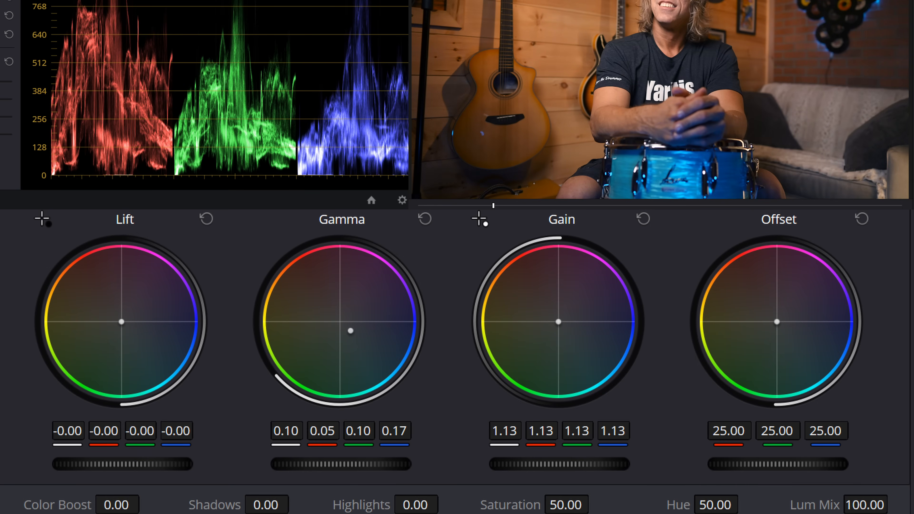